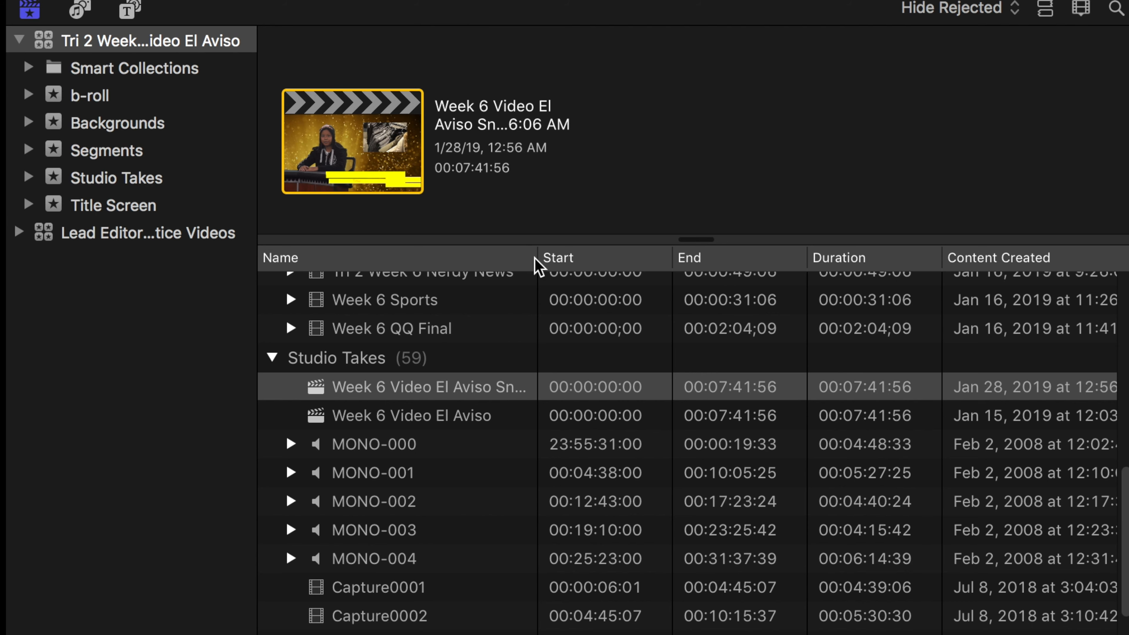
Widen the Name column of the browser list to make room for full clip names
drag(537, 260, 825, 286)
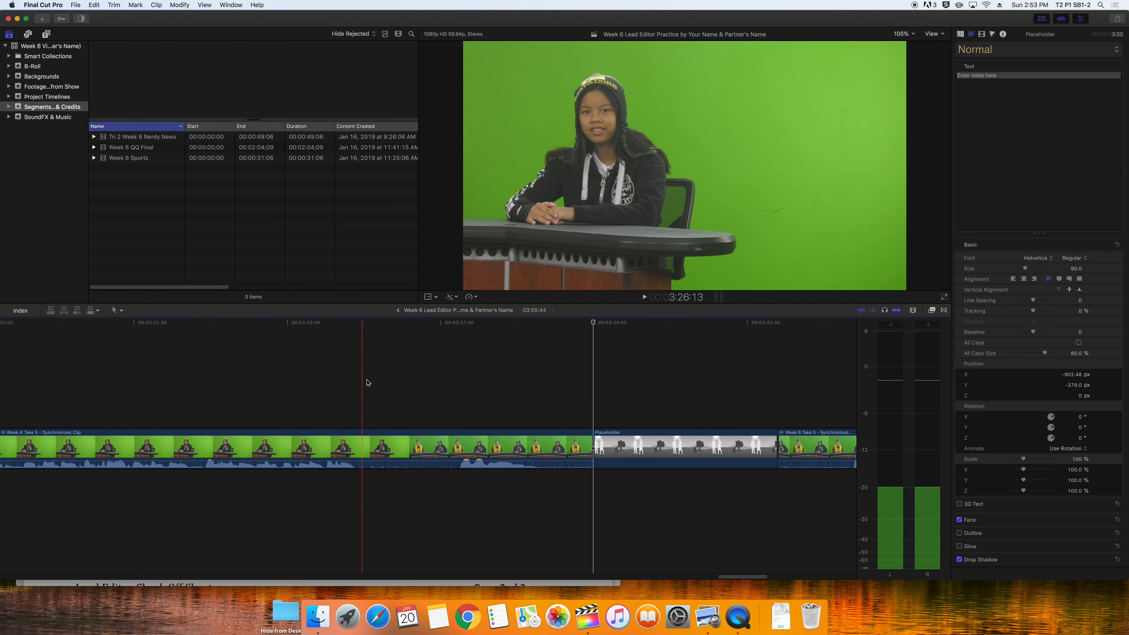
Check the footage before the placeholder at about 3:30, and replace that placeholder with the Tri 2 Week 6 Nerdy News segment
key(space)
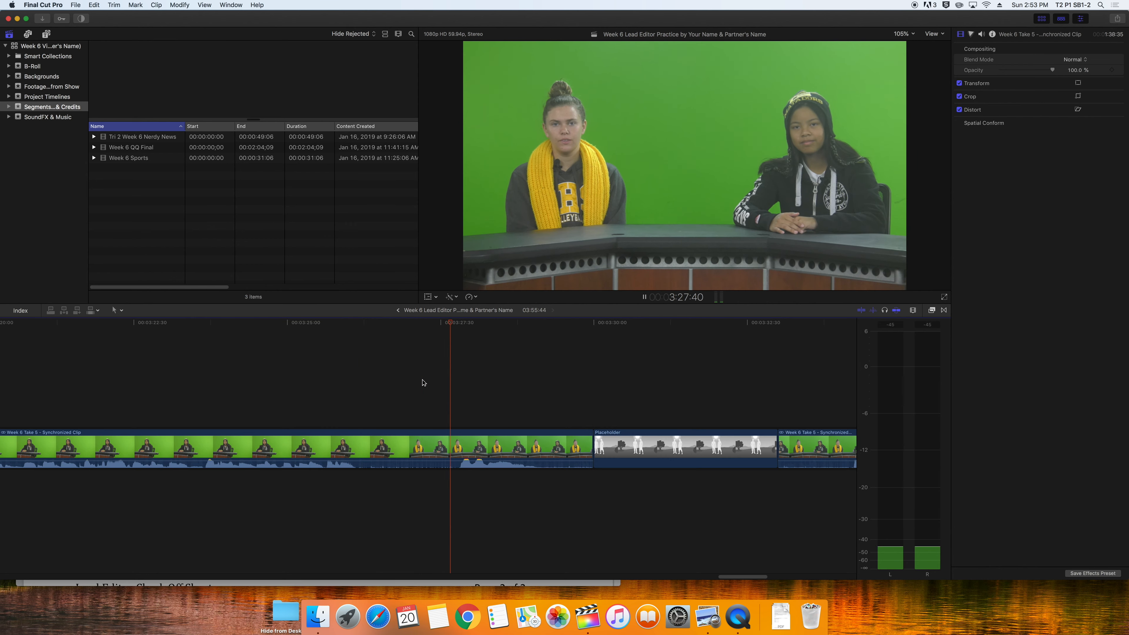
key(space)
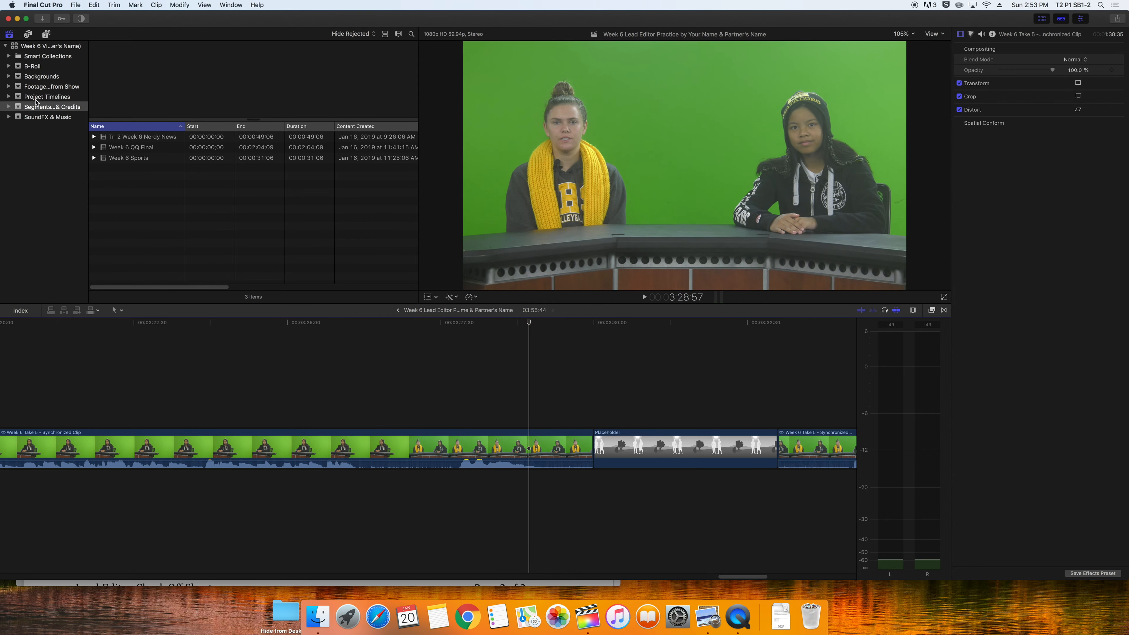
click(35, 108)
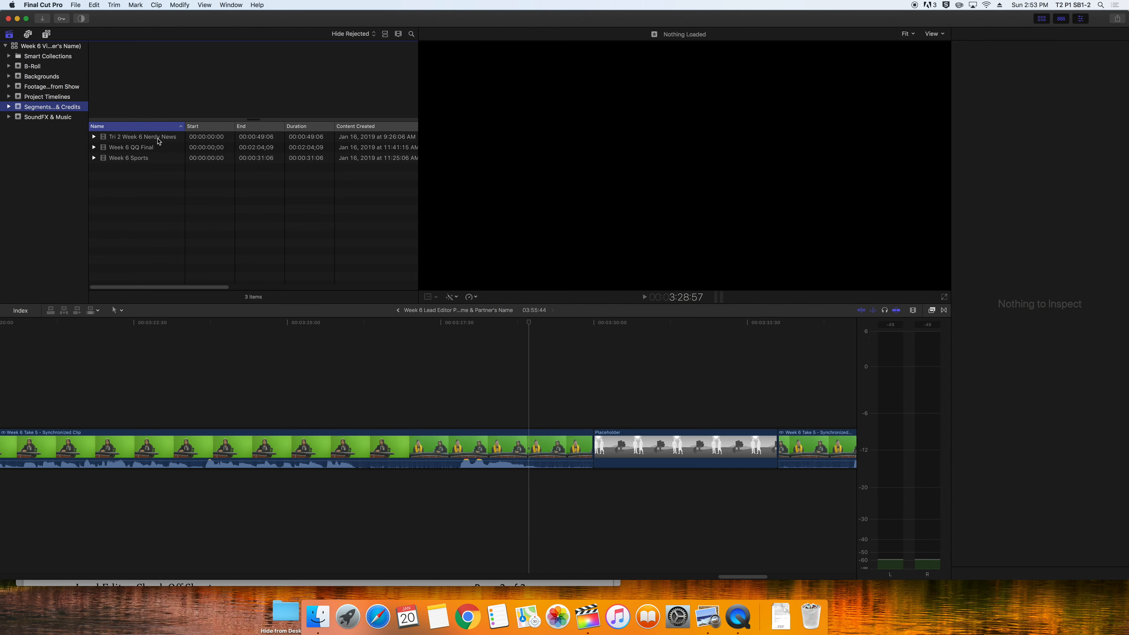
drag(105, 139, 675, 449)
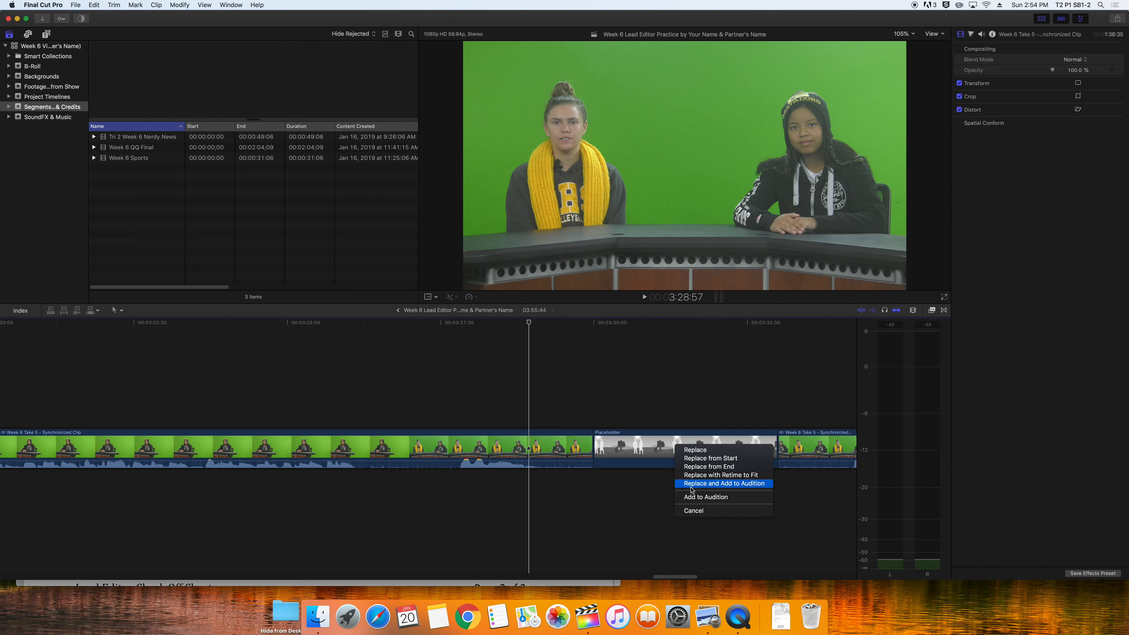
click(707, 453)
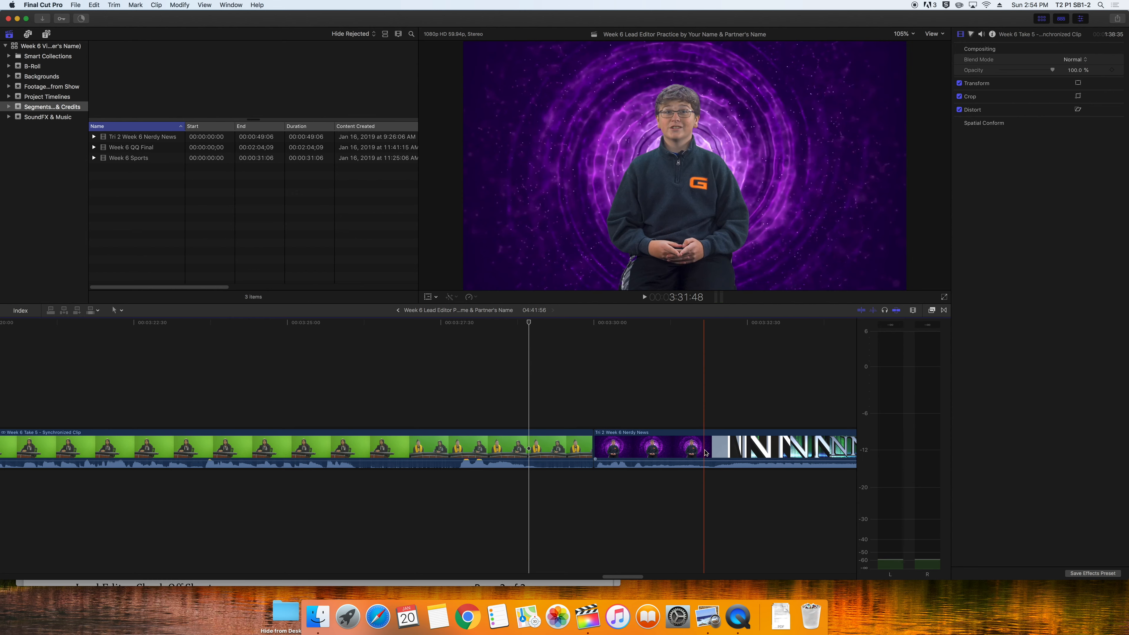
Trim the start of the Take 5 clip following the Nerdy News segment to a duration of about 22:06, and play through the cut
key(space)
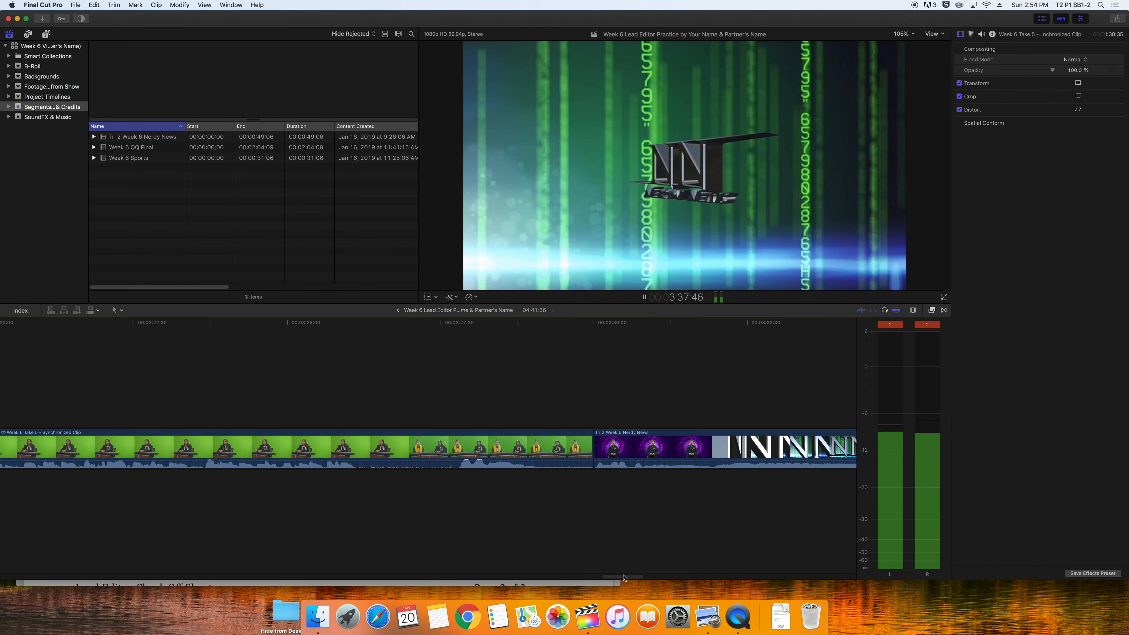
drag(623, 577, 773, 584)
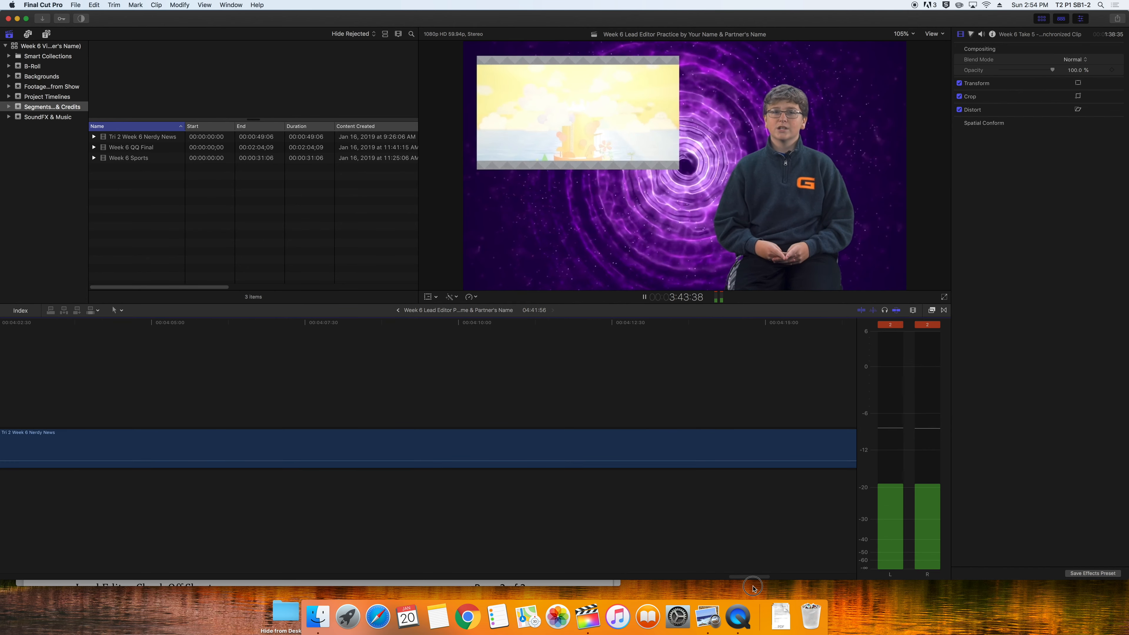
click(443, 372)
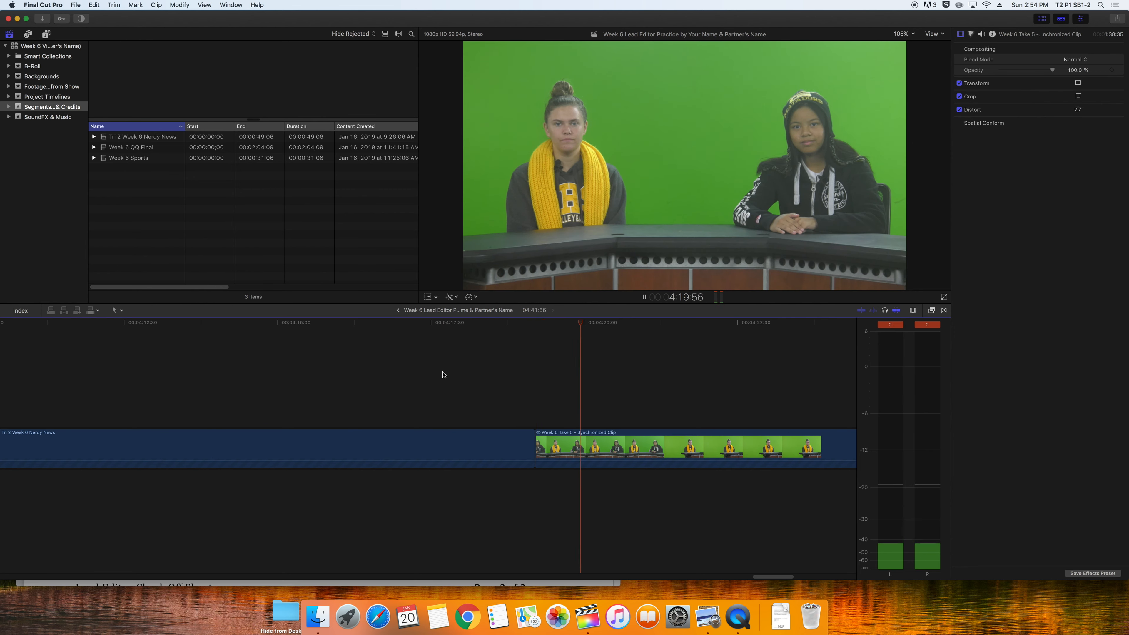
key(space)
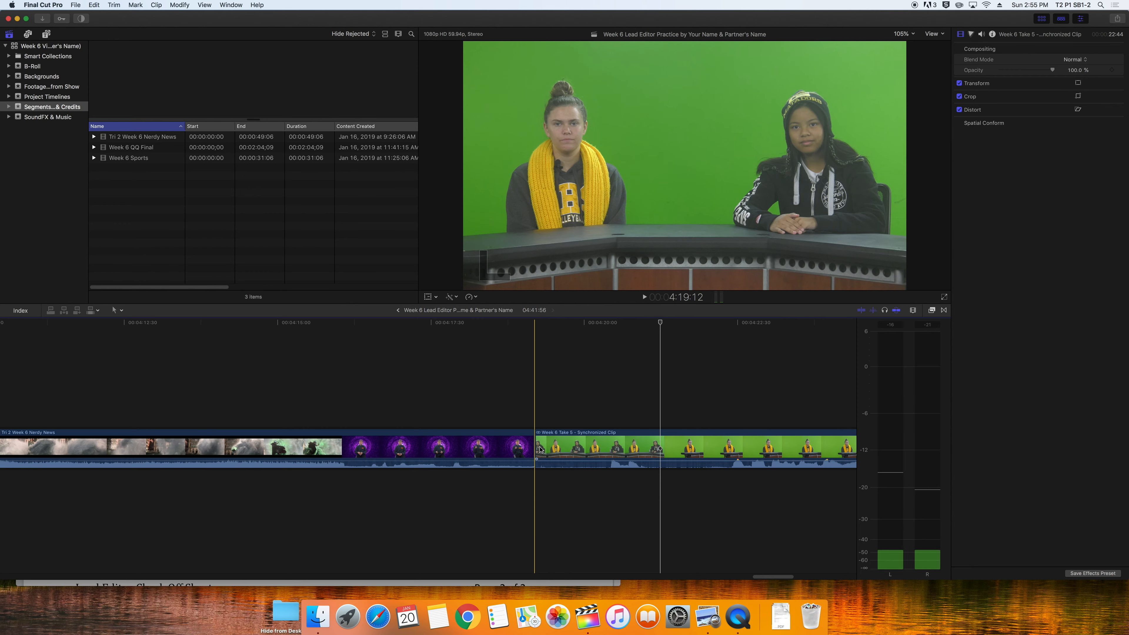
drag(536, 451, 575, 452)
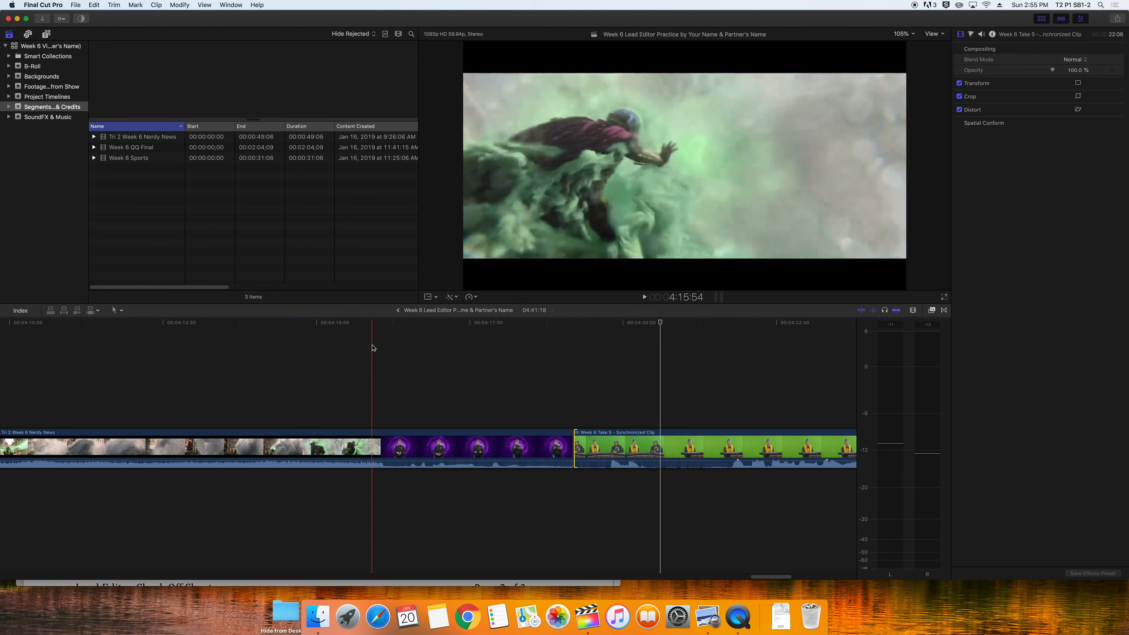
key(space)
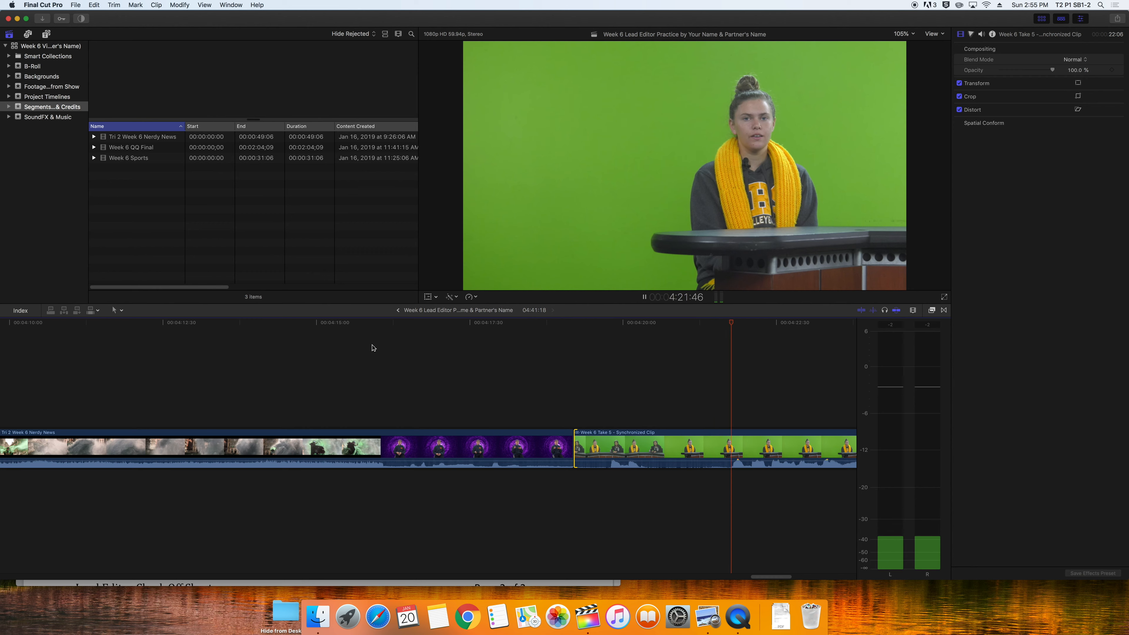
key(space)
Locate the placeholder at about 1:49 in the timeline and replace it with the Week 6 Sports segment
drag(772, 577, 330, 557)
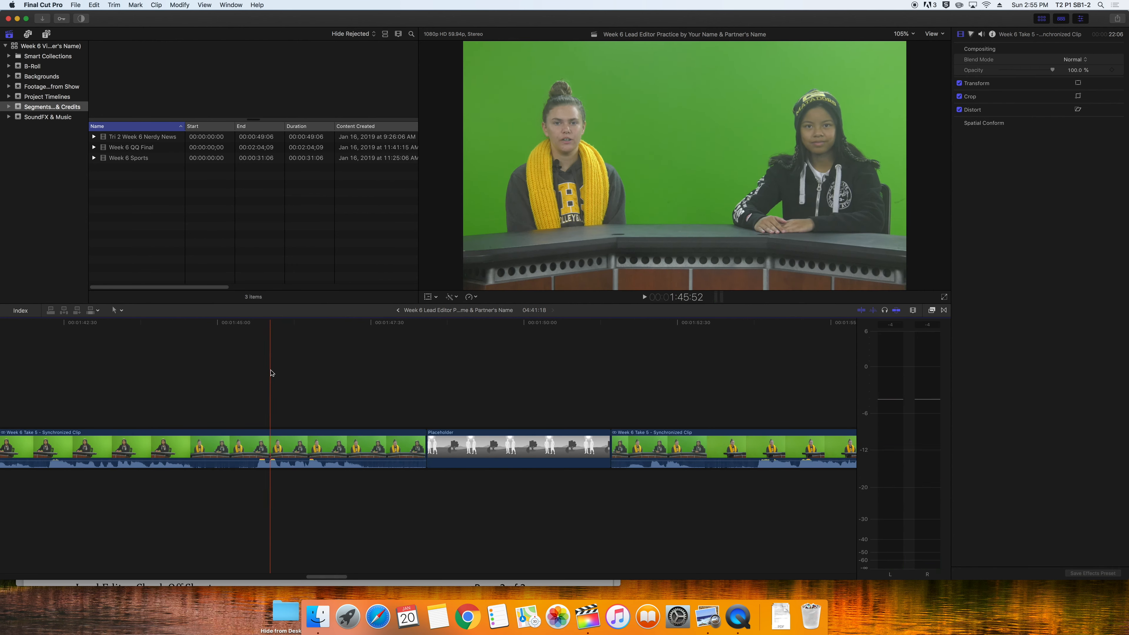
key(space)
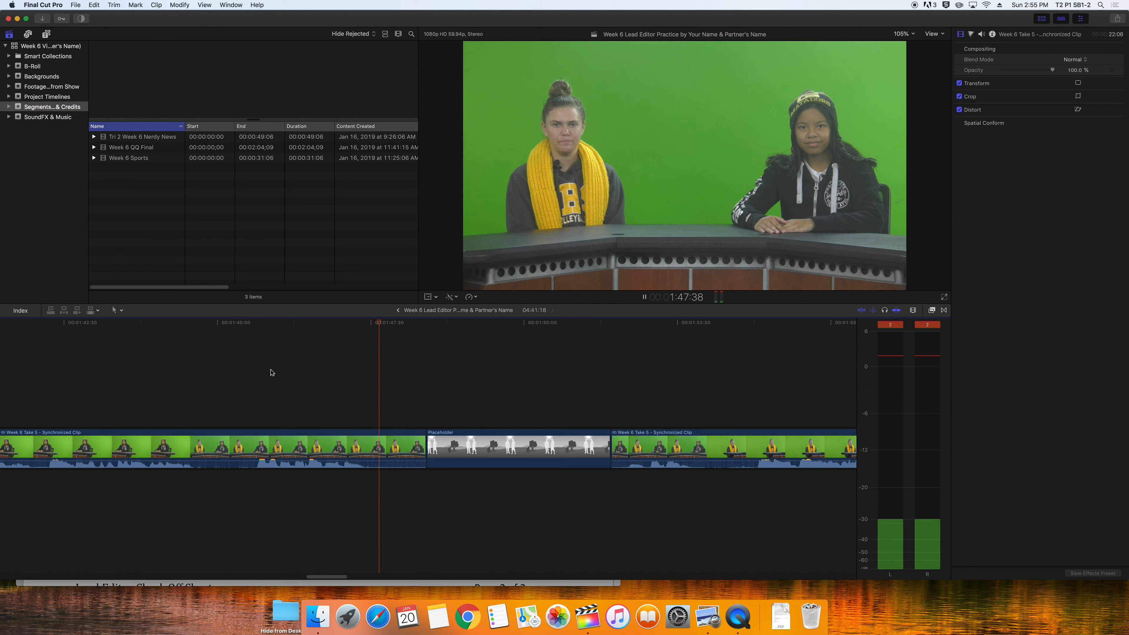
key(space)
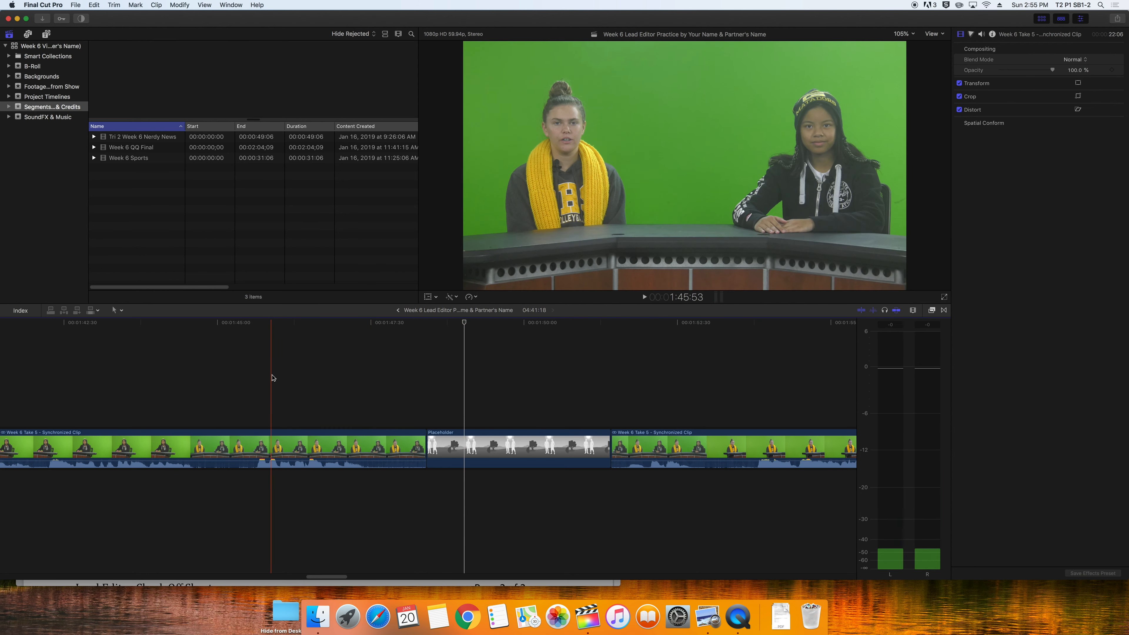
drag(114, 158, 509, 455)
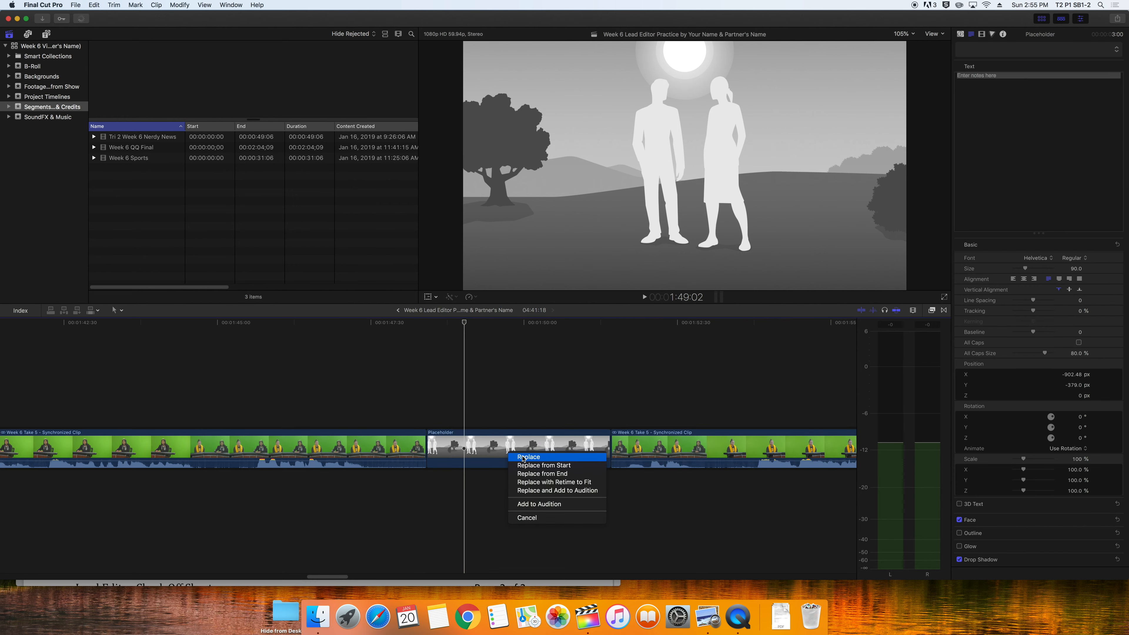
click(524, 458)
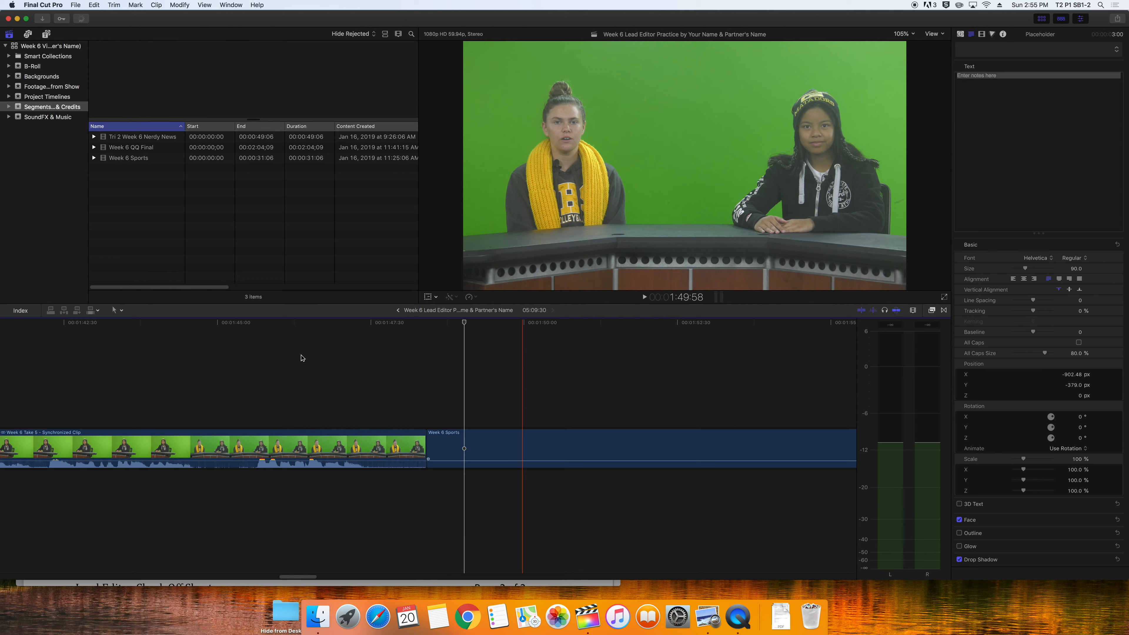
Play the transitions into and out of the Week 6 Sports segment to check the timing of the cuts
key(space)
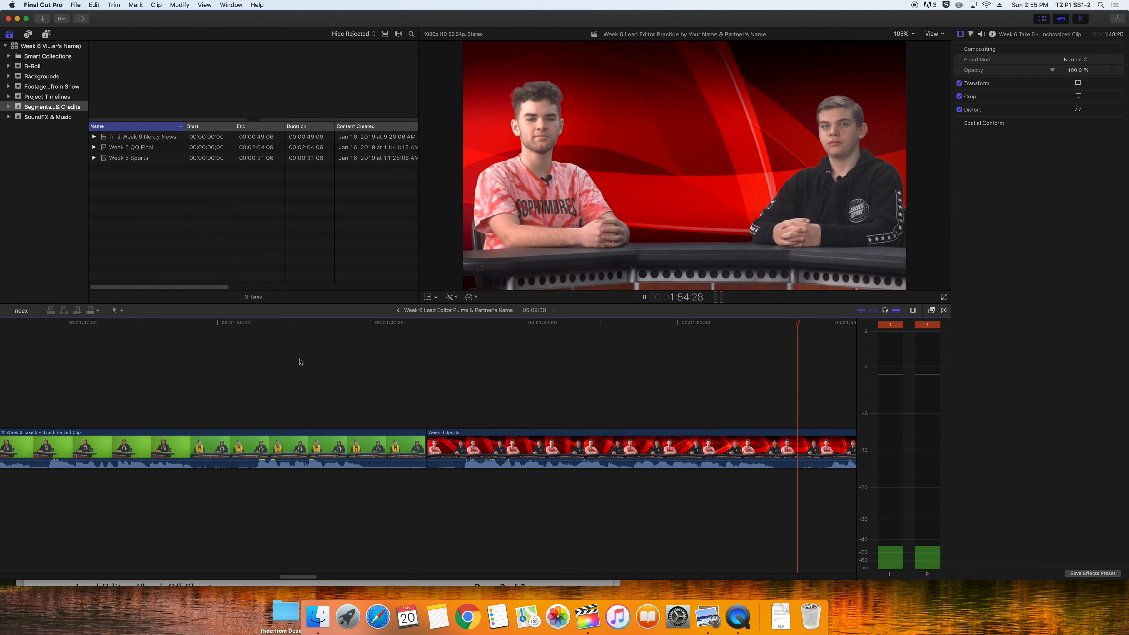
key(space)
drag(314, 577, 390, 577)
click(197, 417)
key(space)
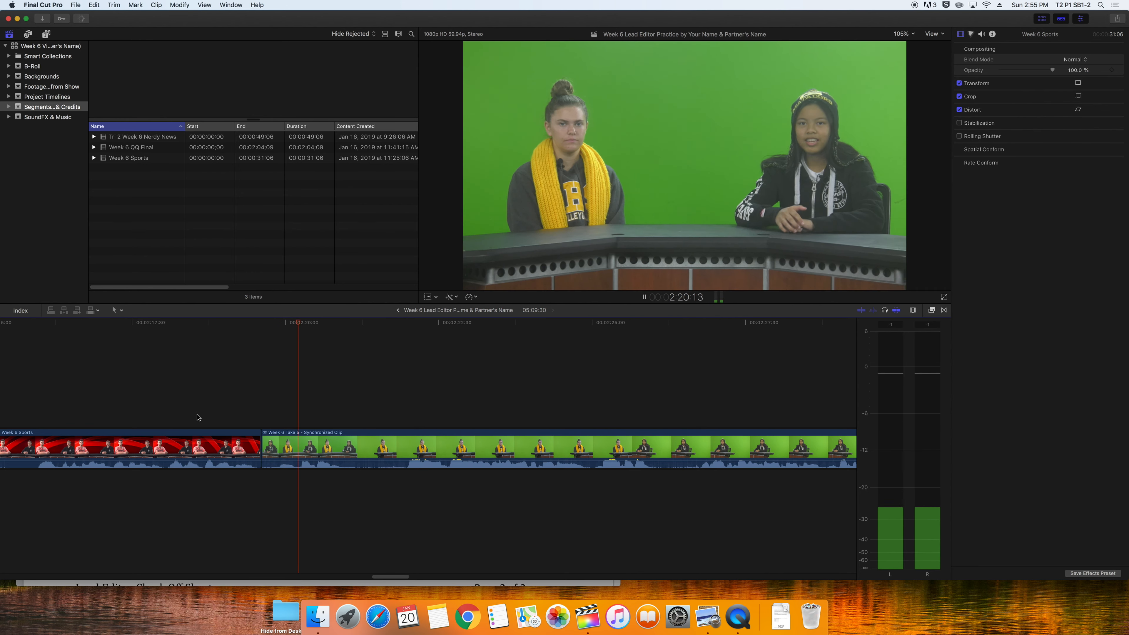
key(space)
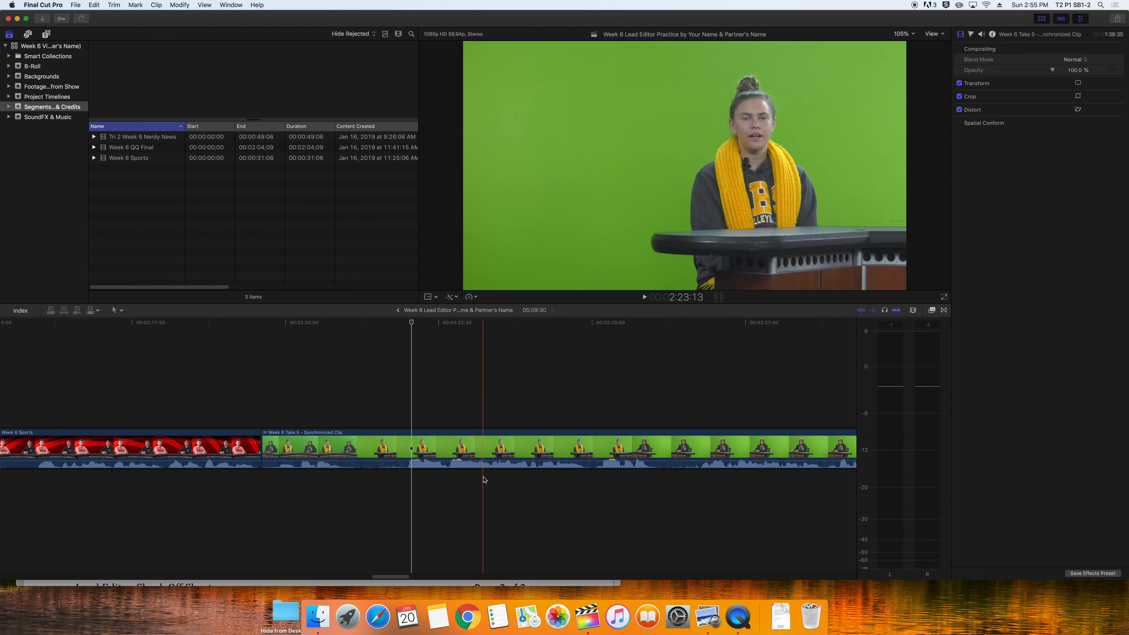
Preview the Week 6 QQ Final clip in the browser, playing it from the start and at several later points
click(136, 148)
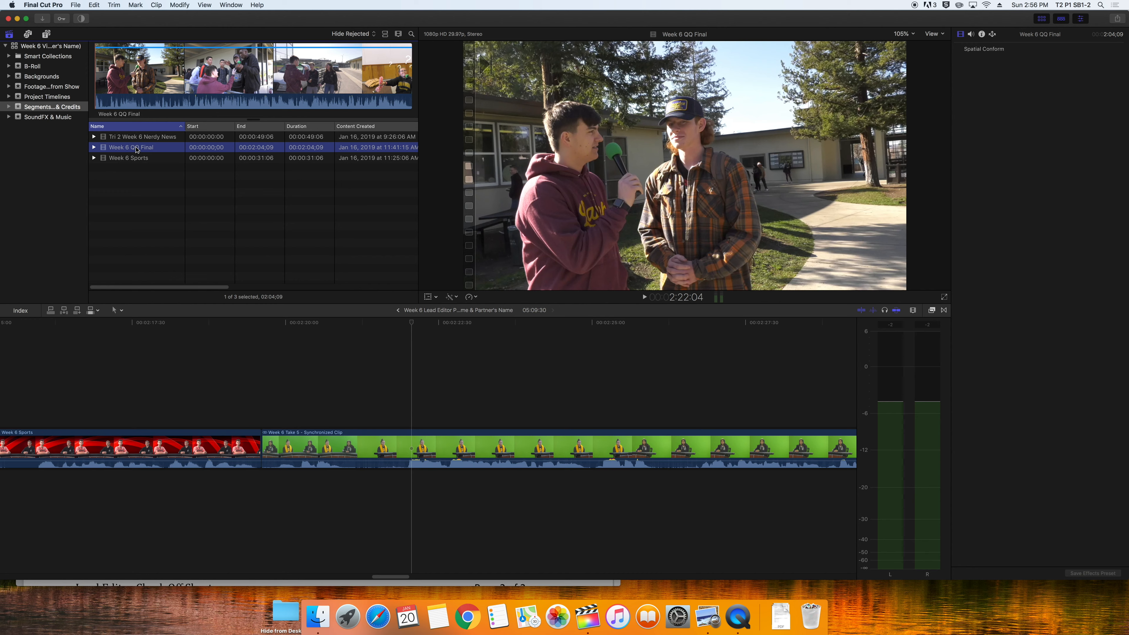
click(95, 90)
key(space)
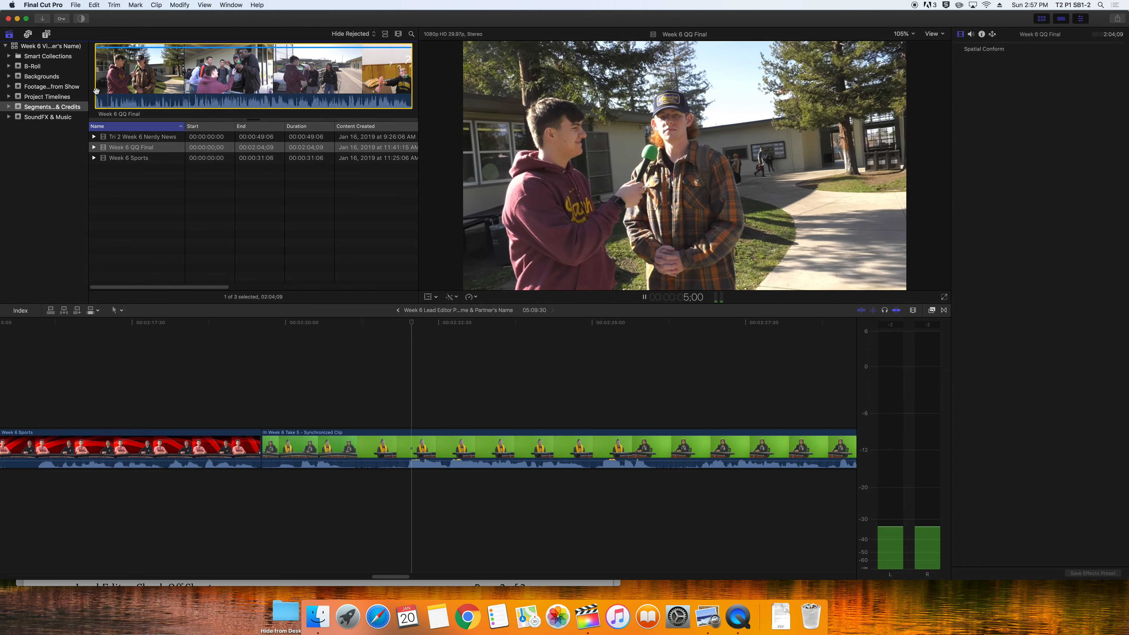
key(space)
key(space)
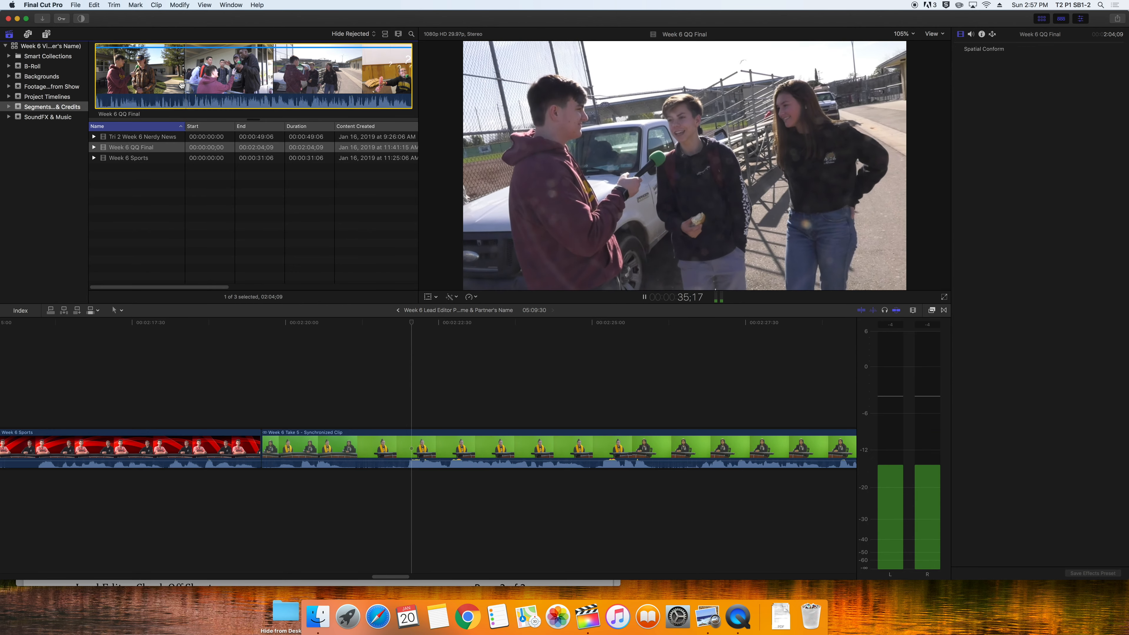
click(174, 86)
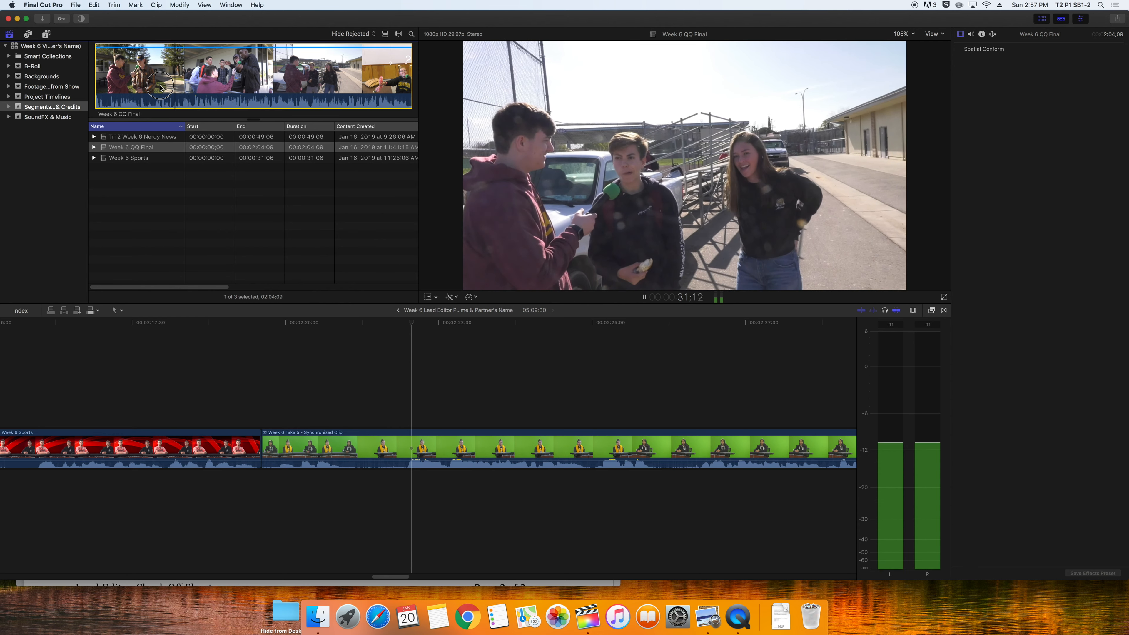
click(160, 85)
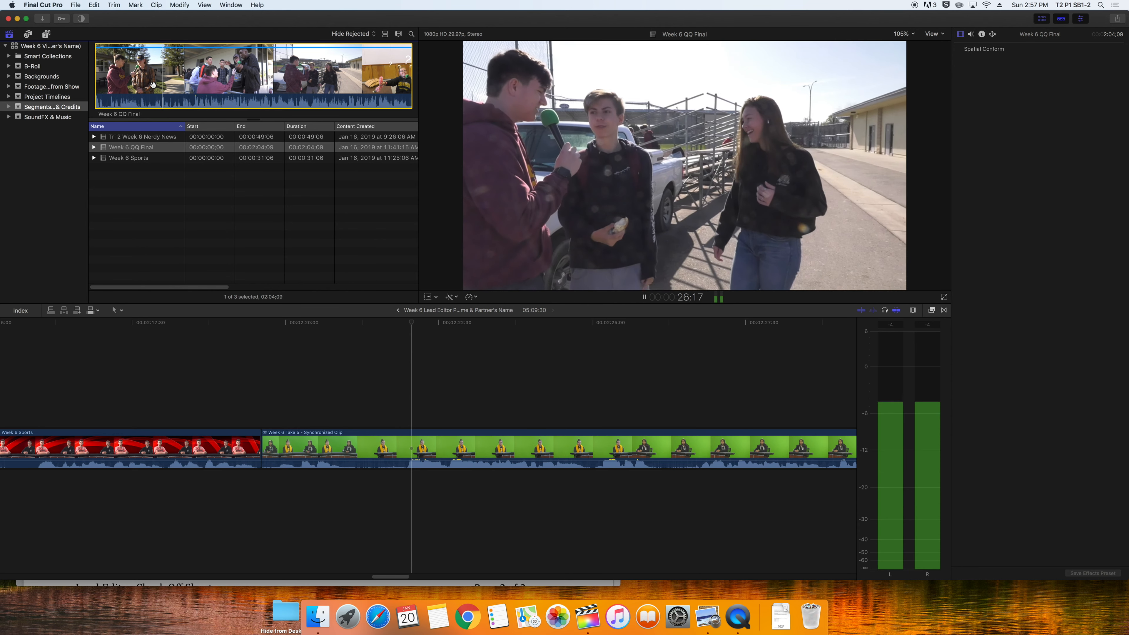
click(153, 85)
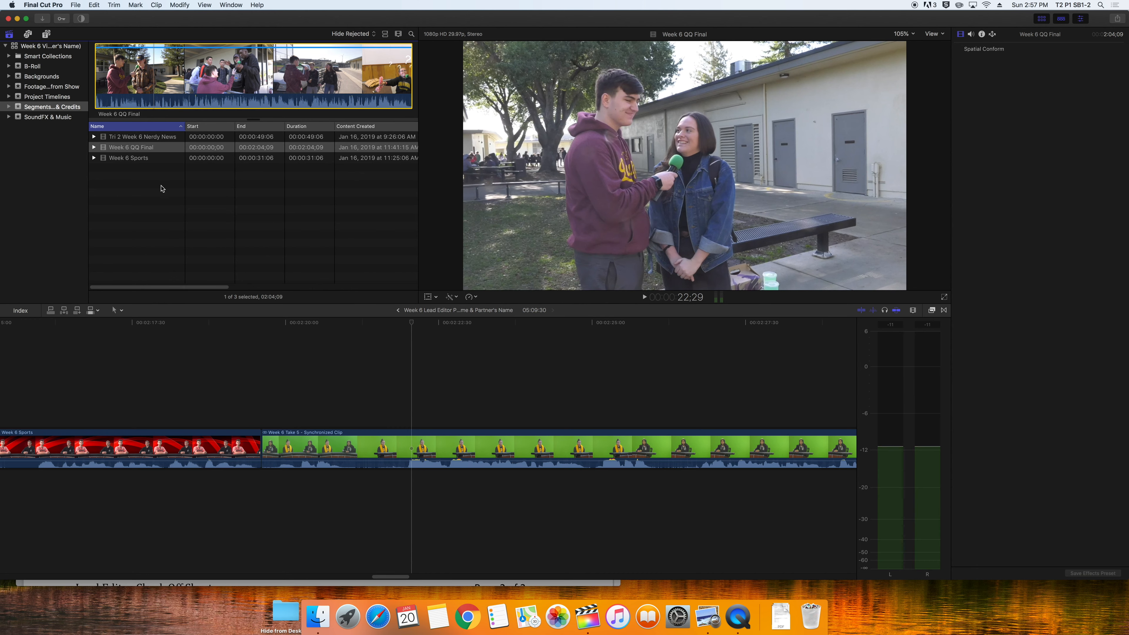
Split the opening Take 5 clip at about 6:32, trim the end of its first part to 5:55, and play the cut
drag(400, 581, 50, 560)
click(193, 328)
drag(193, 325, 1, 323)
key(space)
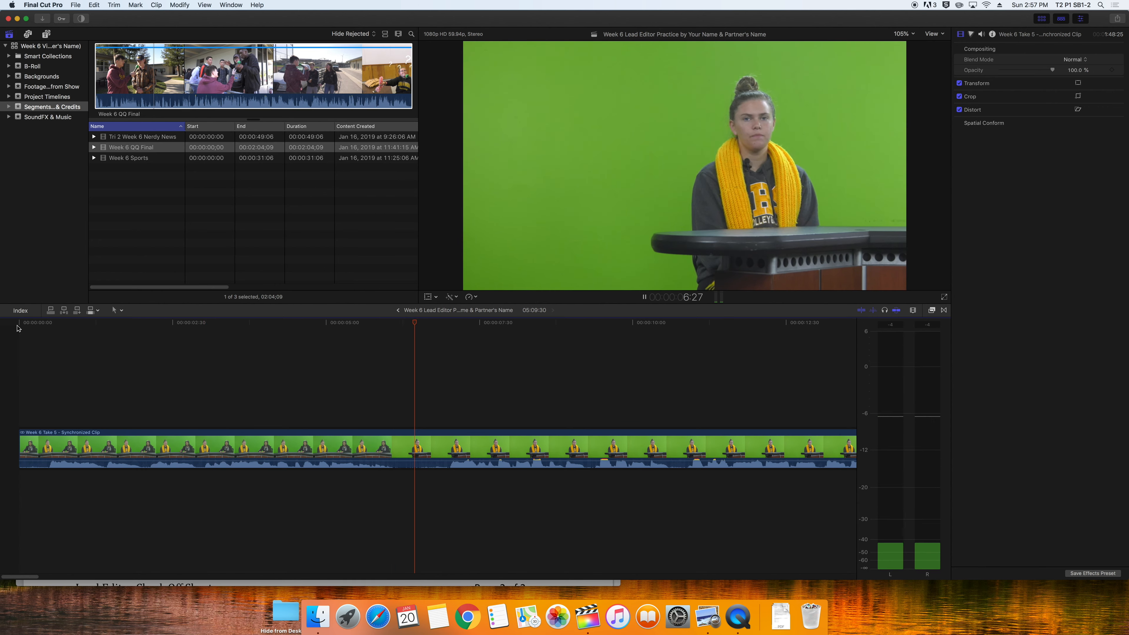
key(space)
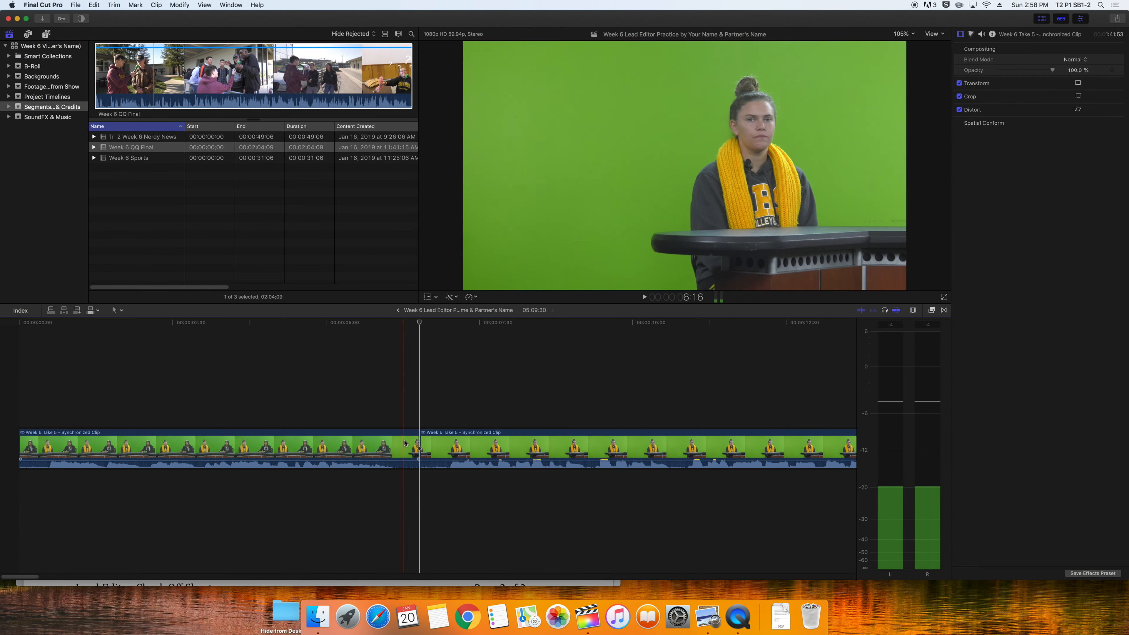
drag(416, 443, 379, 443)
key(space)
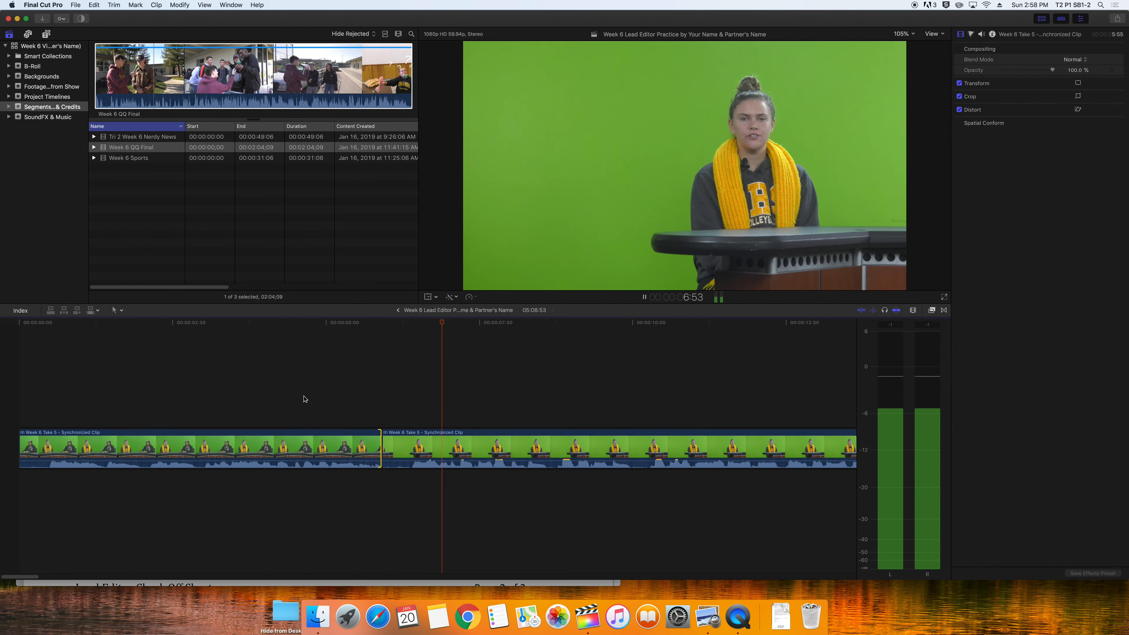
key(space)
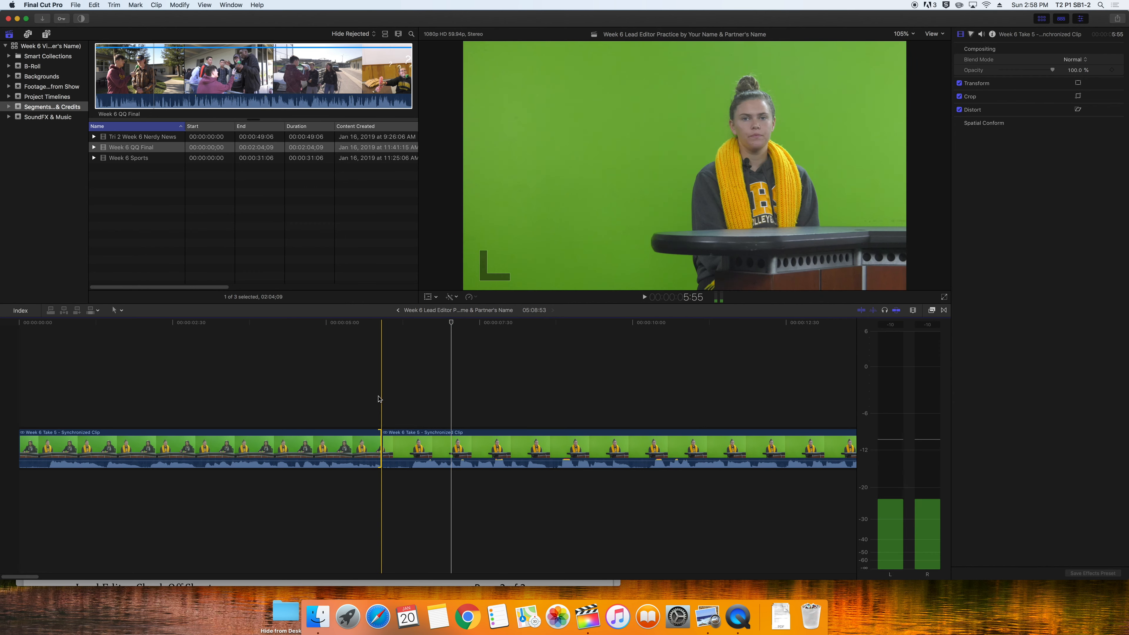
Position the playhead at the edit point at 5:54 and insert a placeholder generator between the two opening Take 5 clips
click(379, 399)
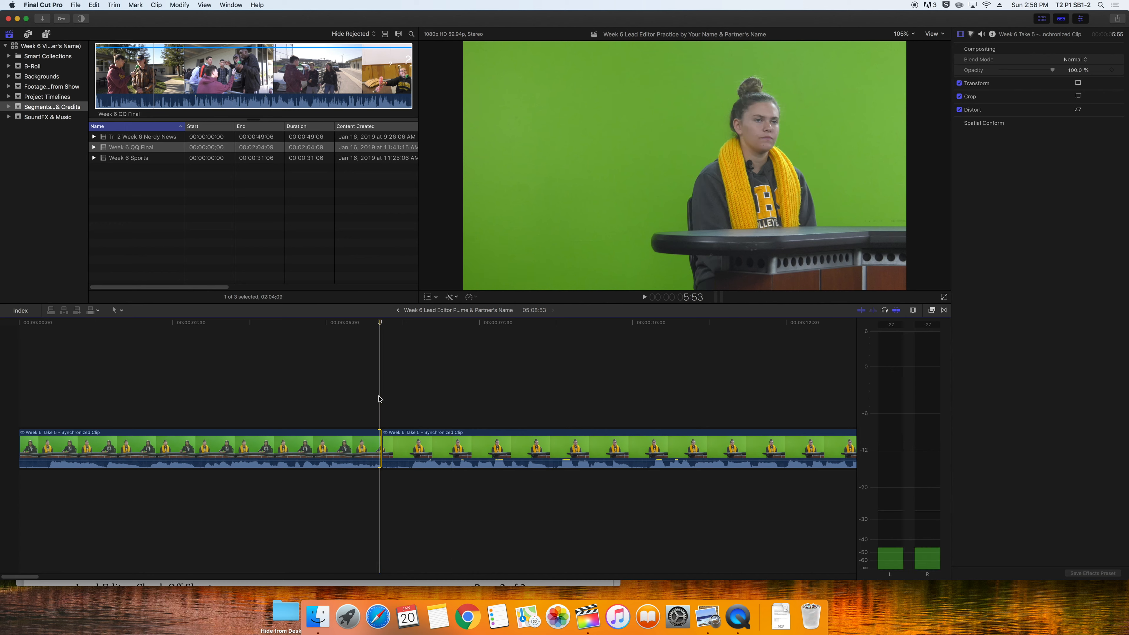
key(Right)
key(Left)
key(Right)
key(Left)
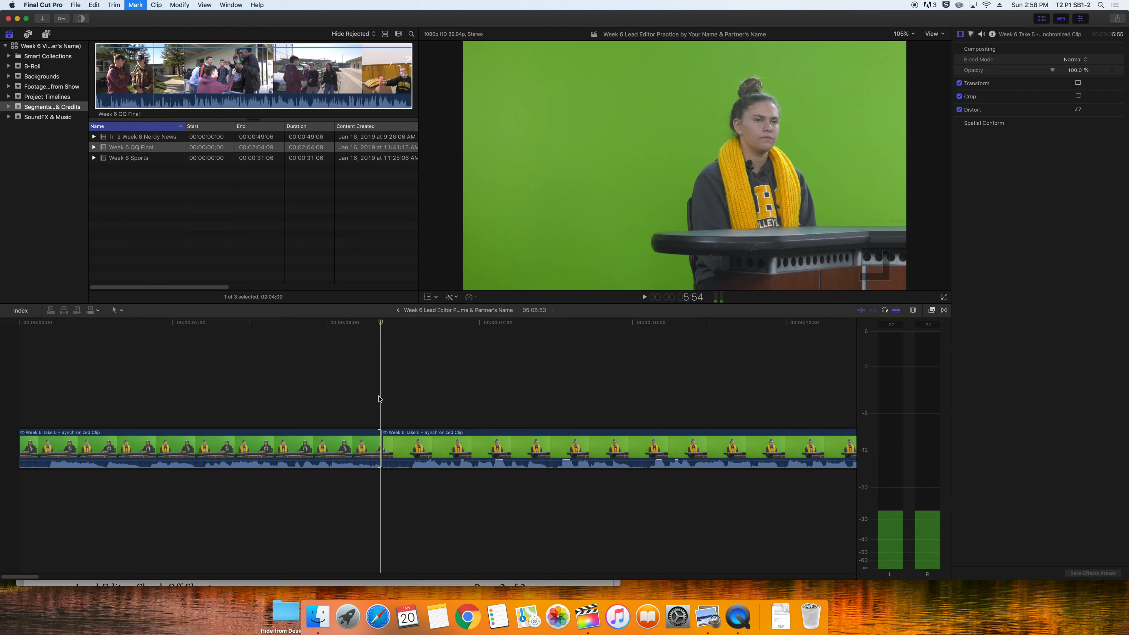
key(Right)
key(Left)
key(Right)
key(Left)
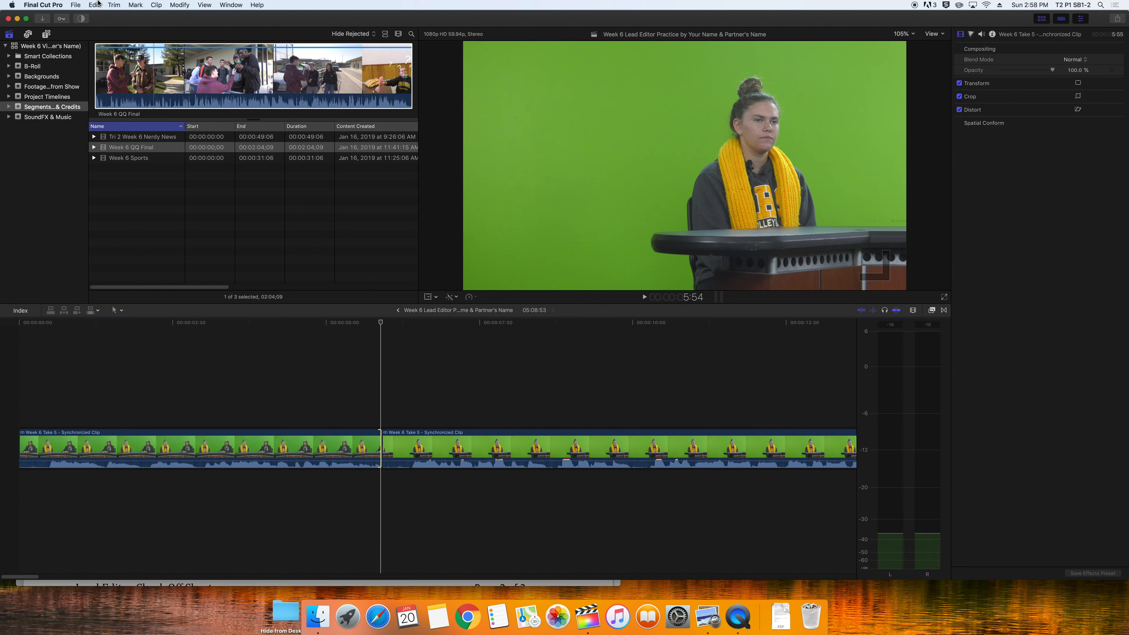
click(94, 5)
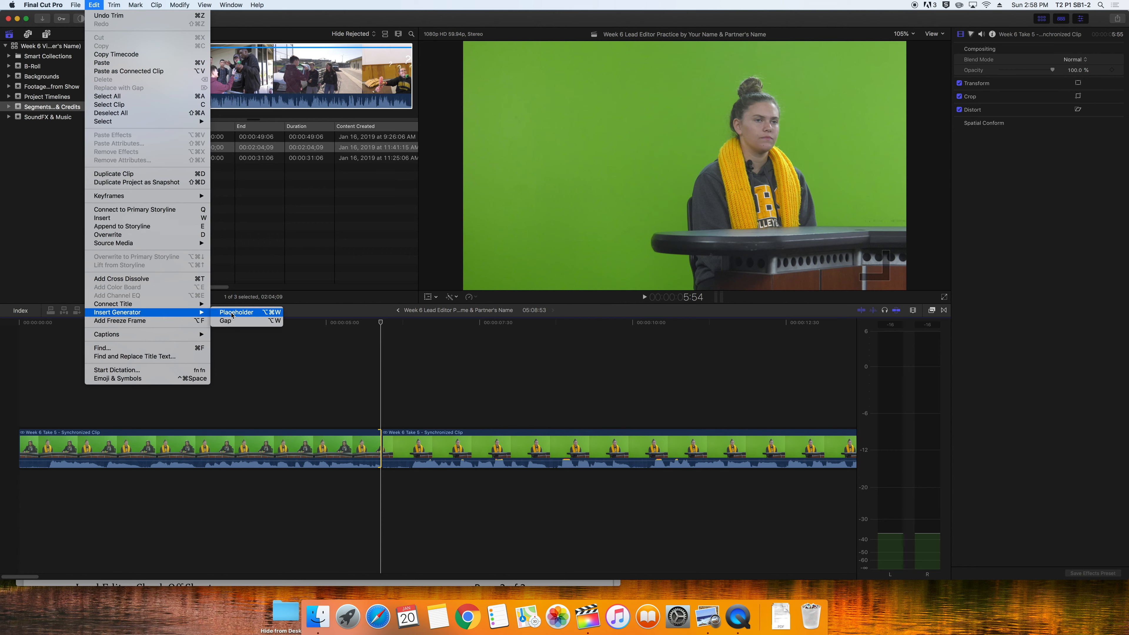
click(232, 313)
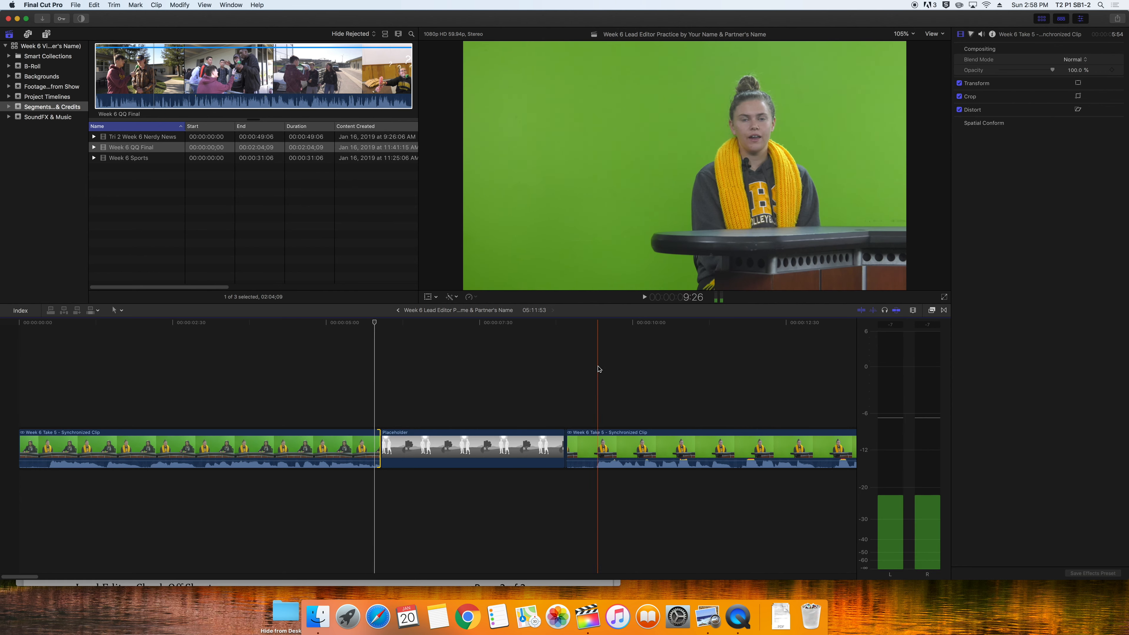
Play the second Take 5 clip at several points within the show's first minute to review the anchors' lines
key(space)
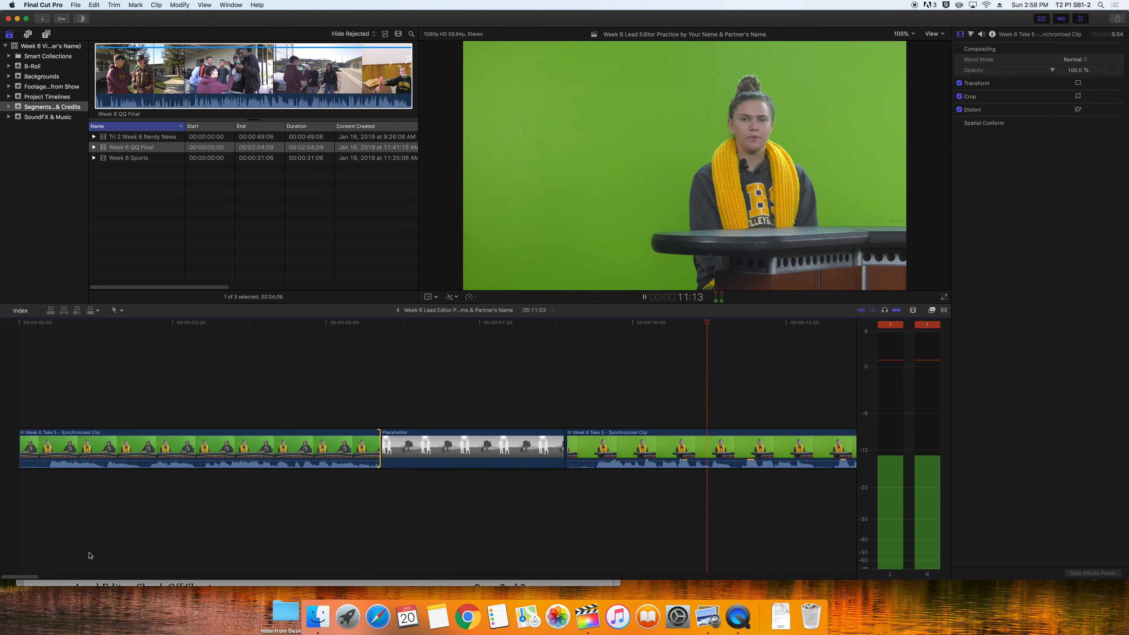
click(45, 576)
drag(45, 576, 53, 576)
key(space)
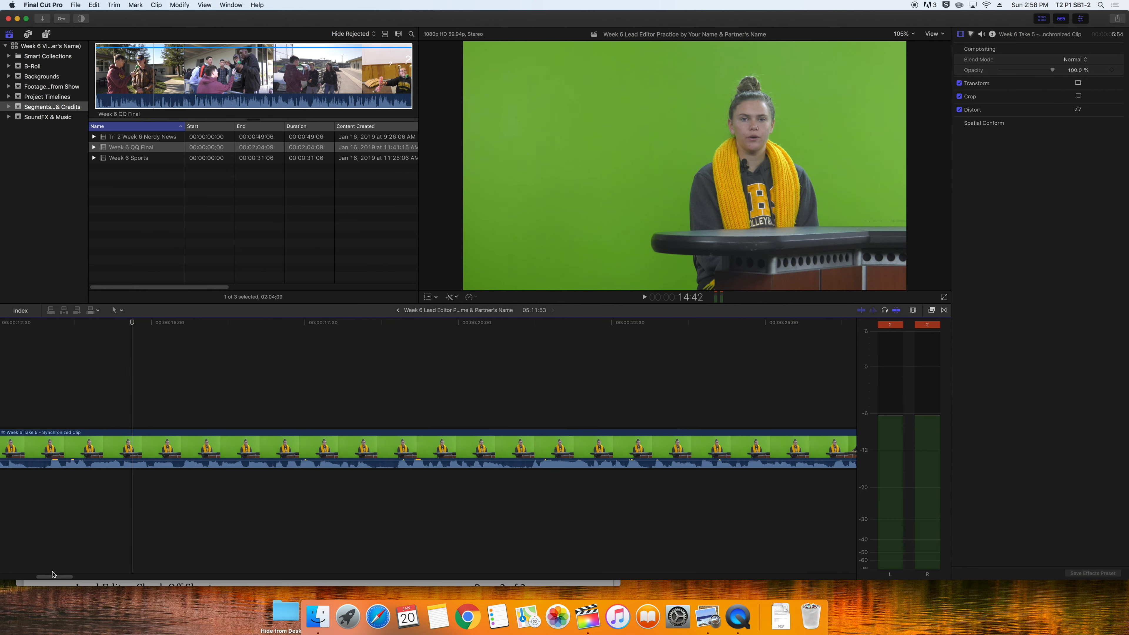
key(space)
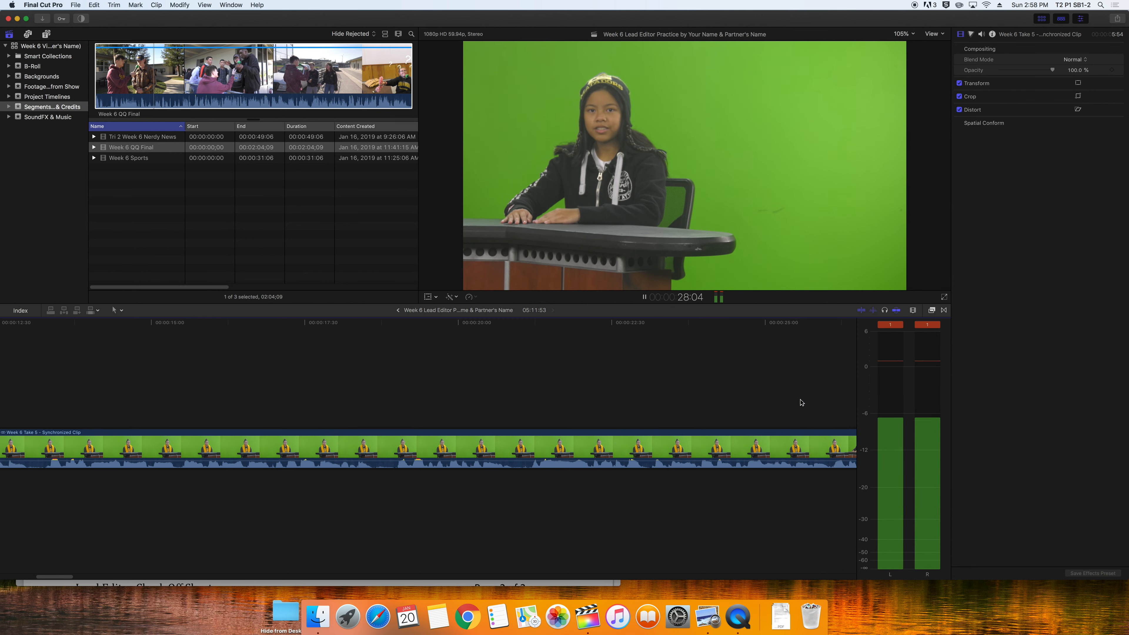
key(space)
drag(93, 575, 149, 576)
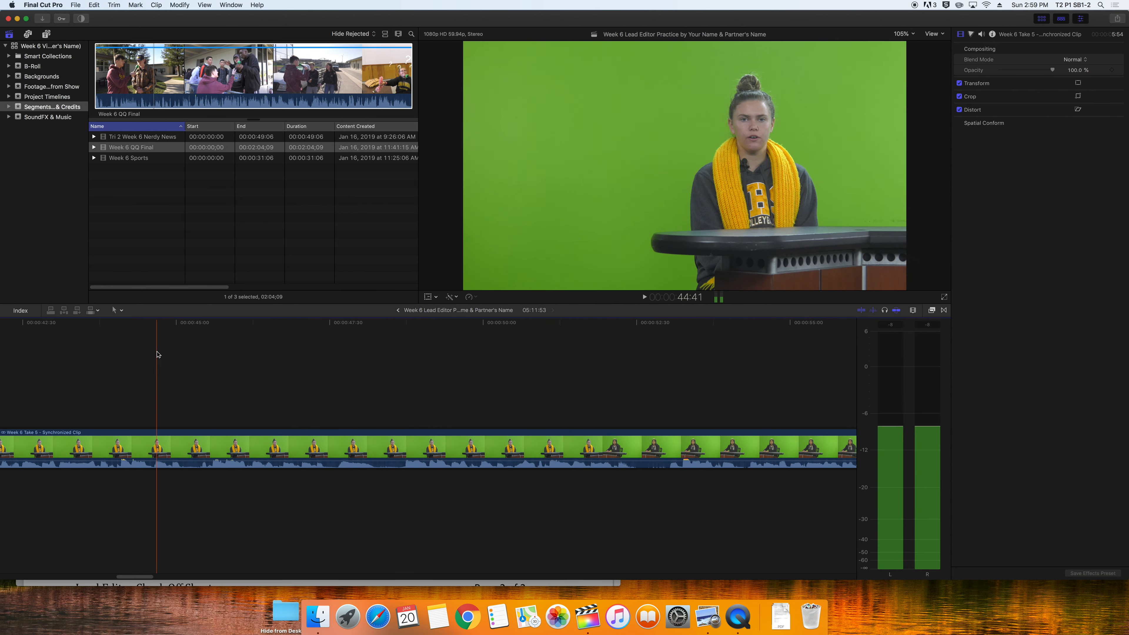
key(space)
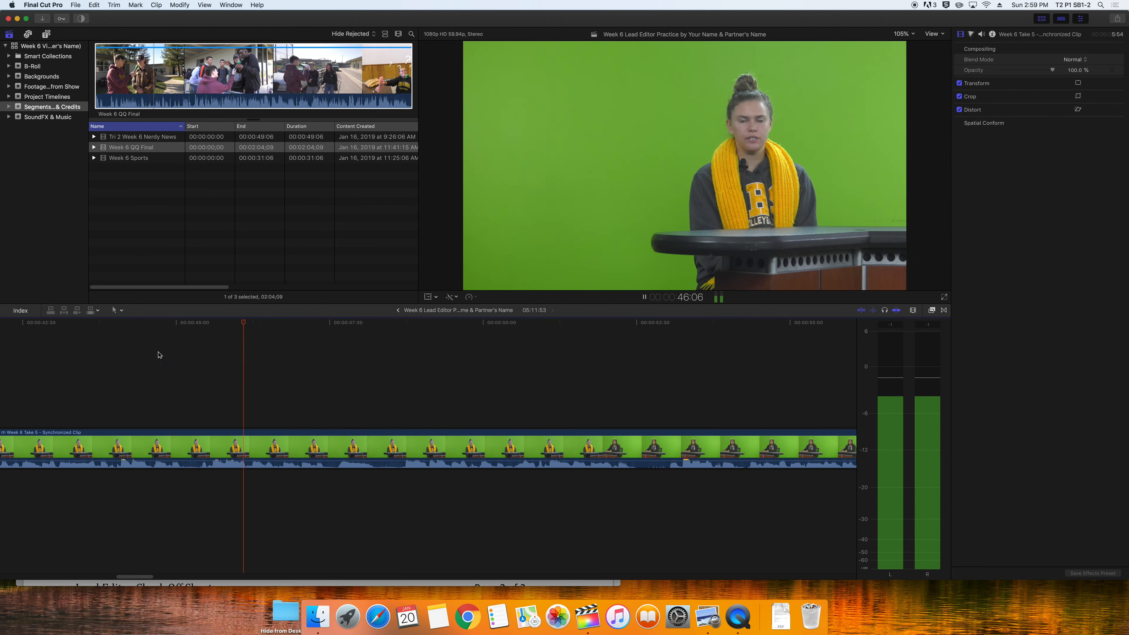
key(space)
key(space)
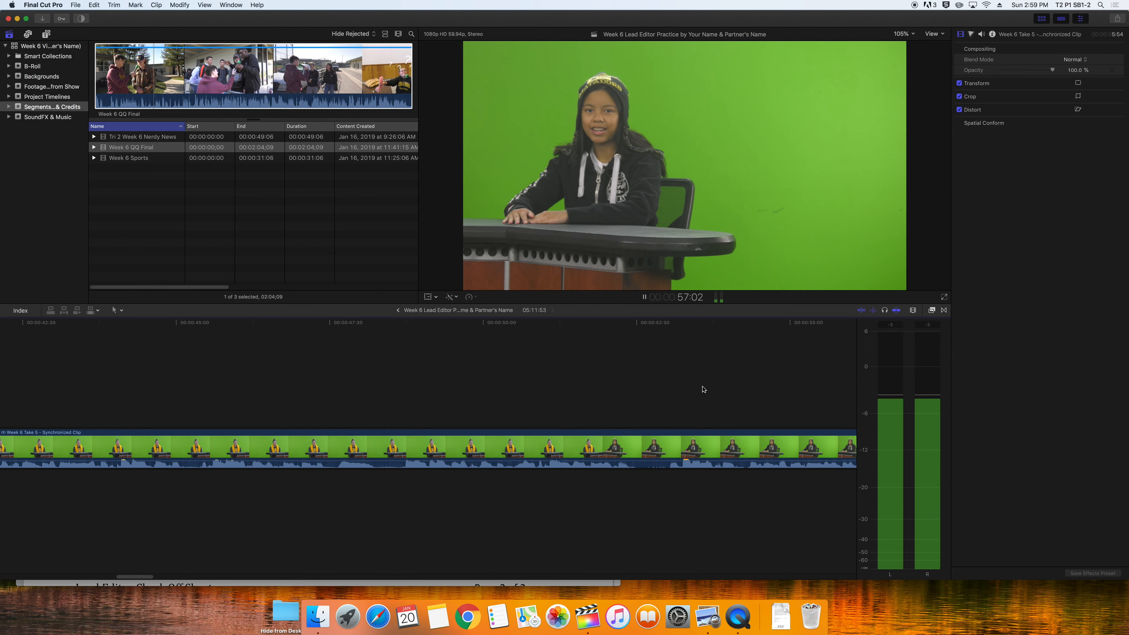
key(space)
Play the Take 5 clip at further points from about 1:12 up to the start of the Week 6 Sports segment
drag(170, 578, 220, 578)
key(space)
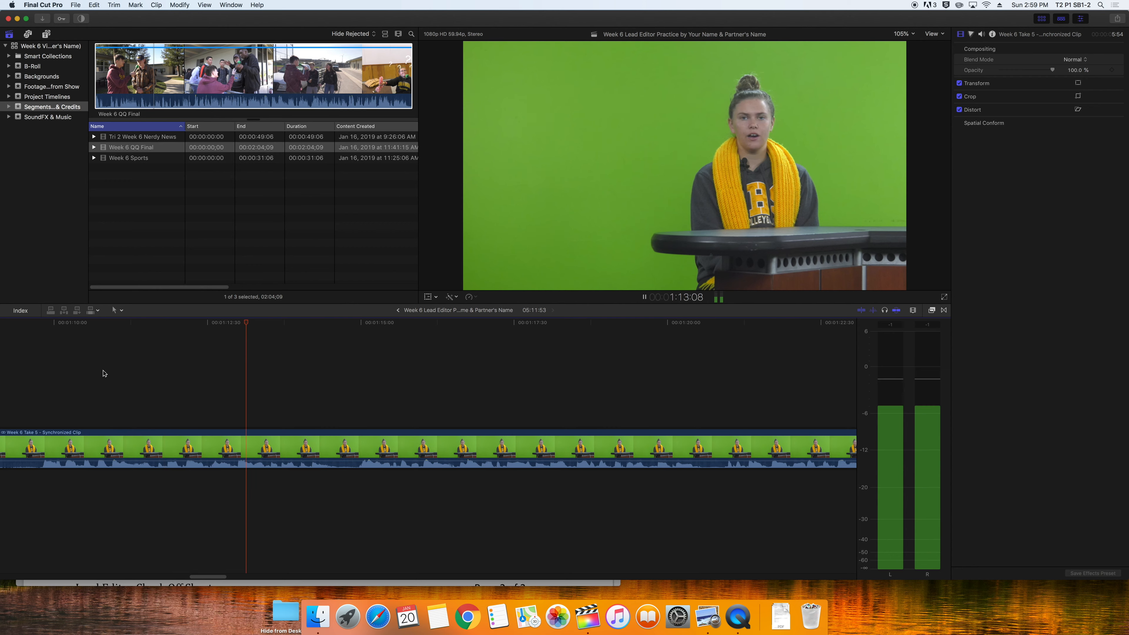
key(space)
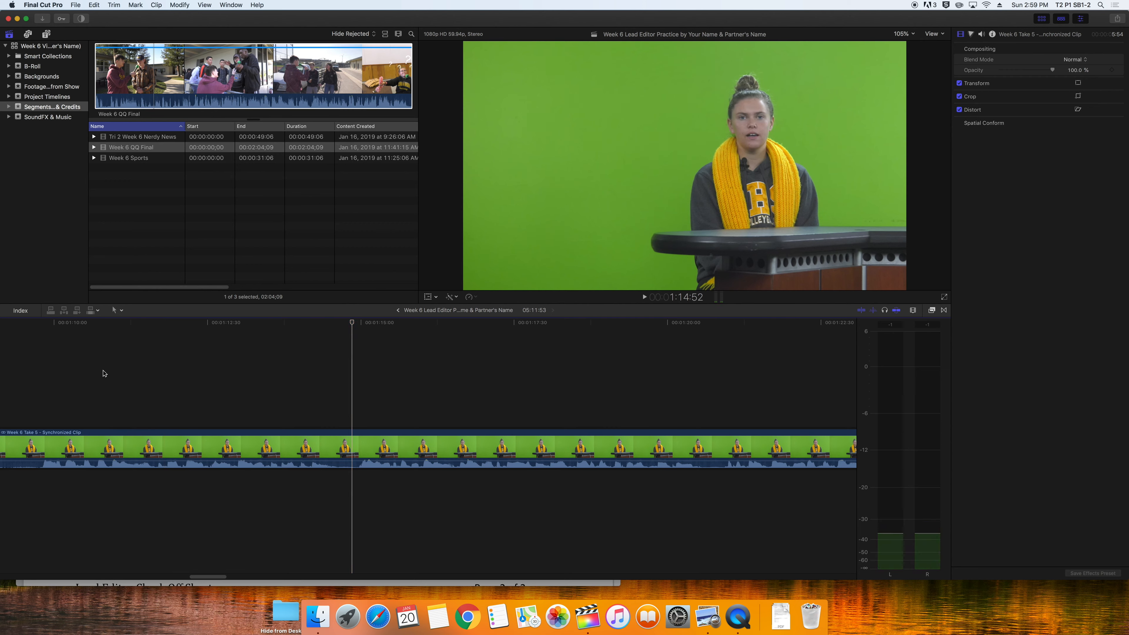
scroll(202, 524, right, 10)
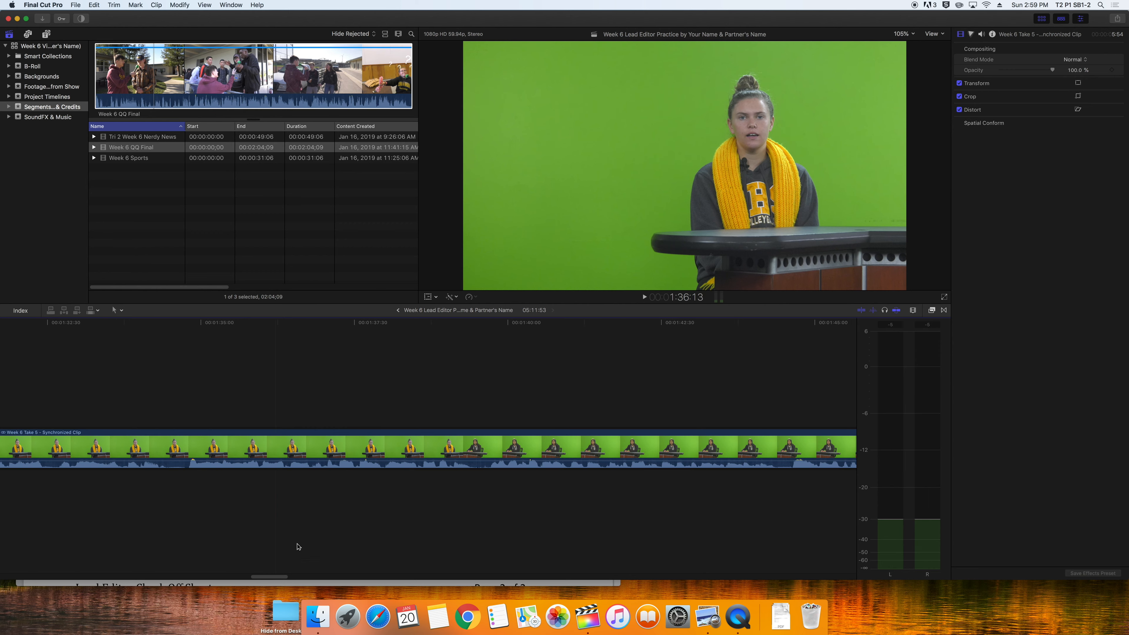
key(space)
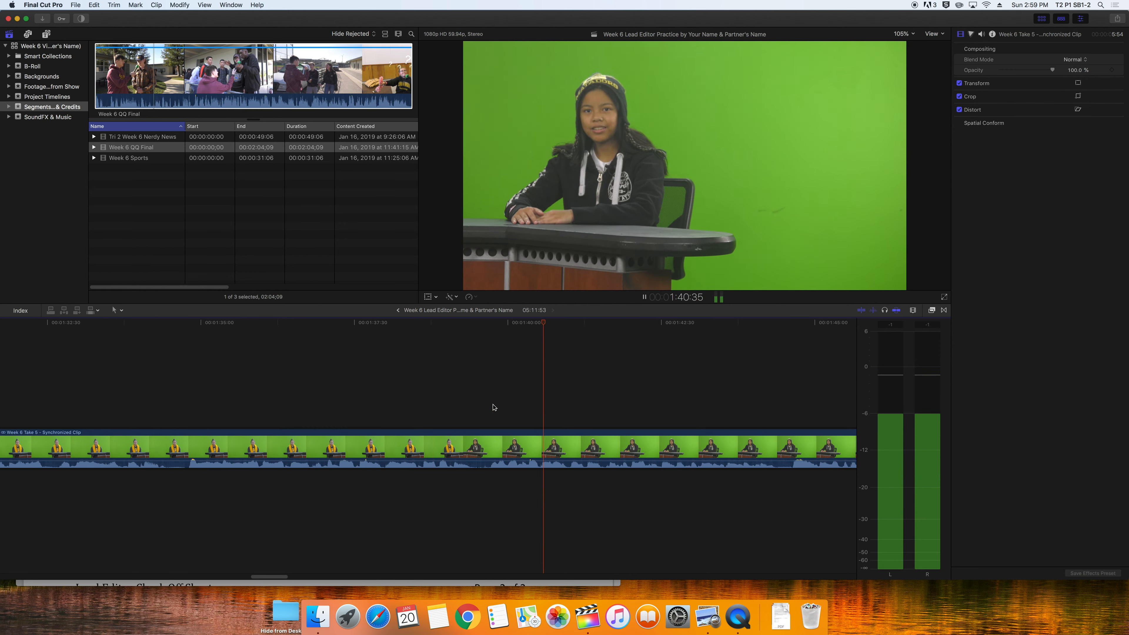
key(space)
drag(262, 577, 302, 577)
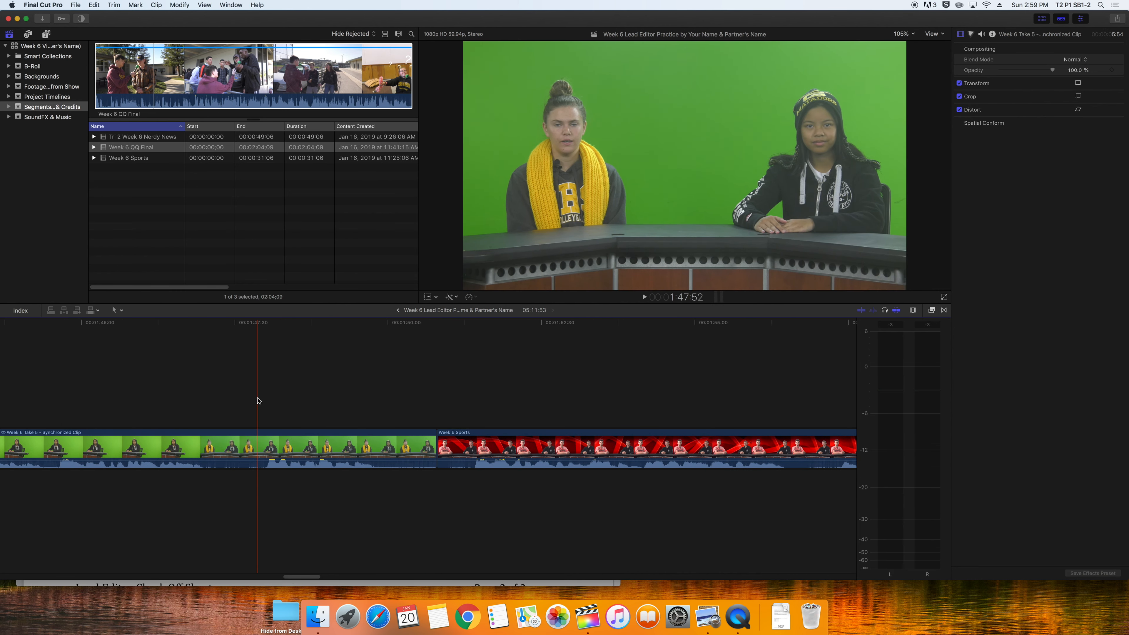
Play the Take 5 clip following Week 6 Sports from about 3:05 and place a marker at about 3:11
key(super+minus)
key(super+minus)
key(super+minus)
key(super+minus)
key(super+minus)
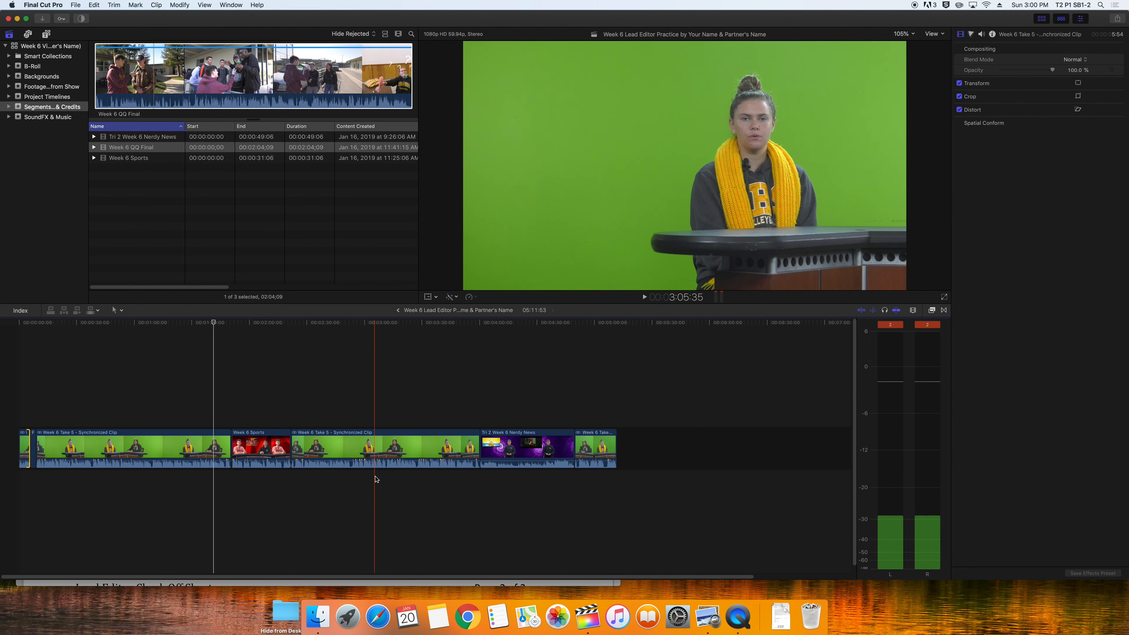
key(space)
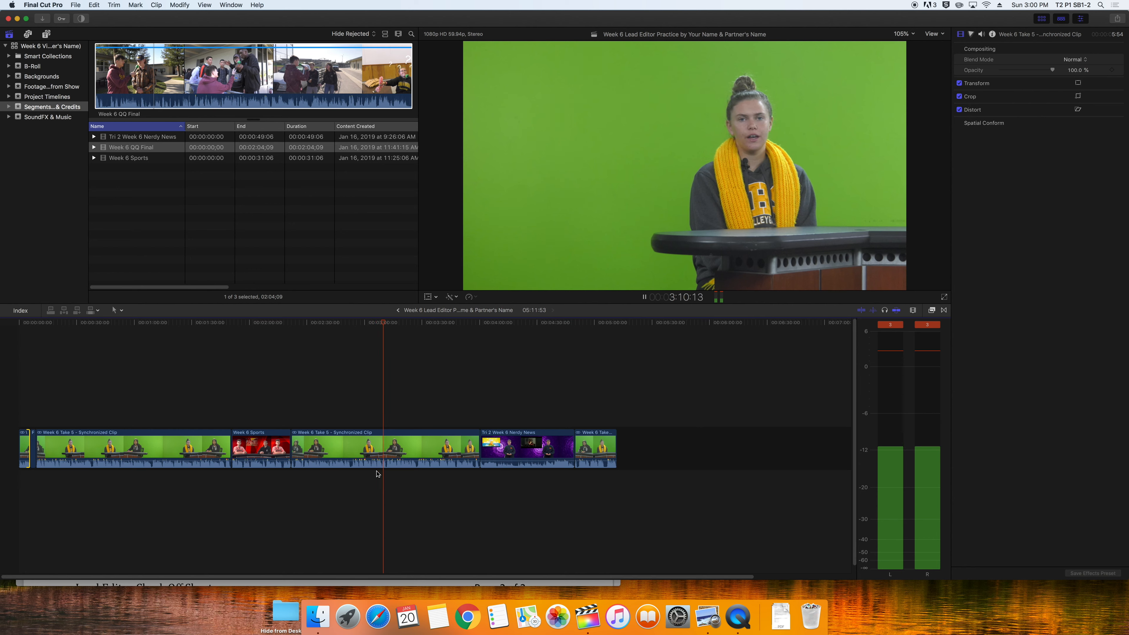
click(374, 471)
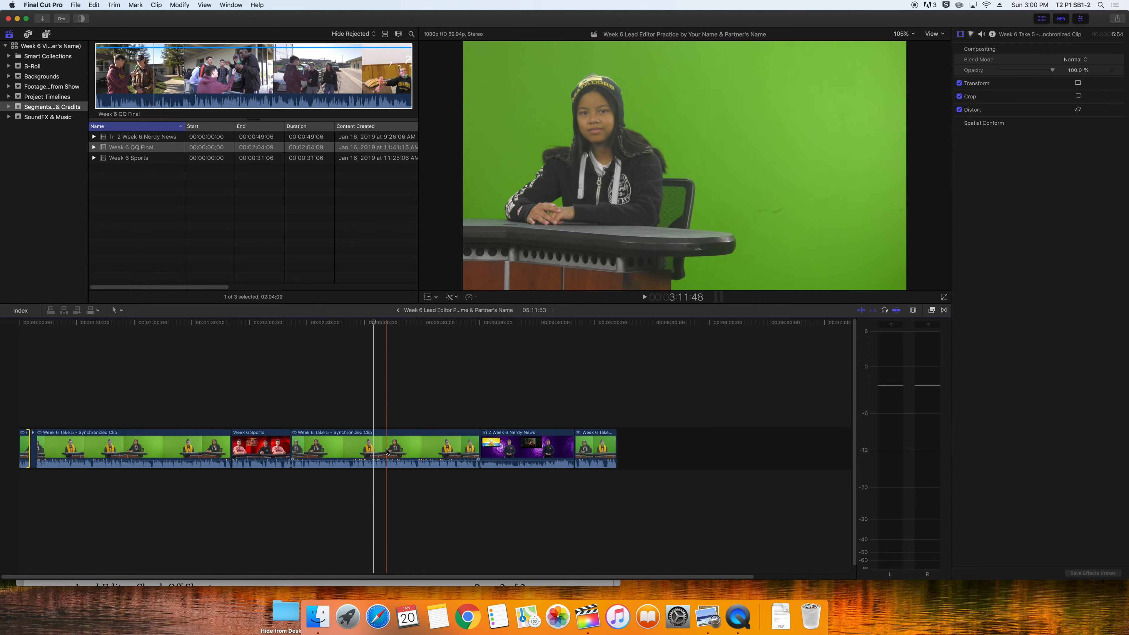
key(space)
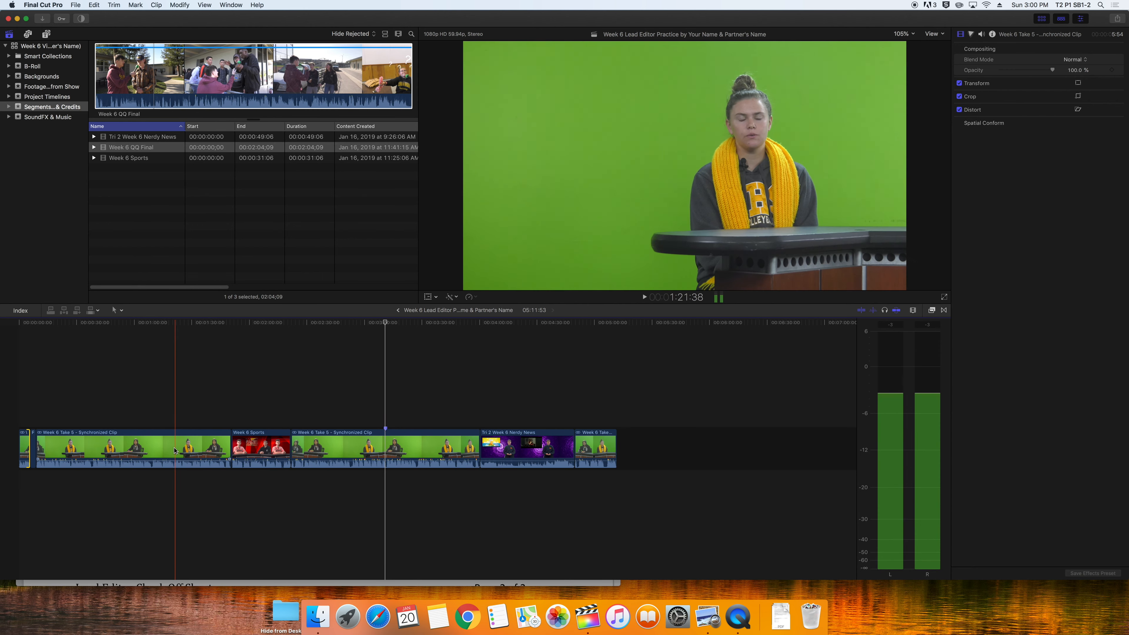
Split the Take 5 clip before Week 6 Sports at 1:08:55 and insert the Week 6 QQ Final clip at the cut
click(115, 421)
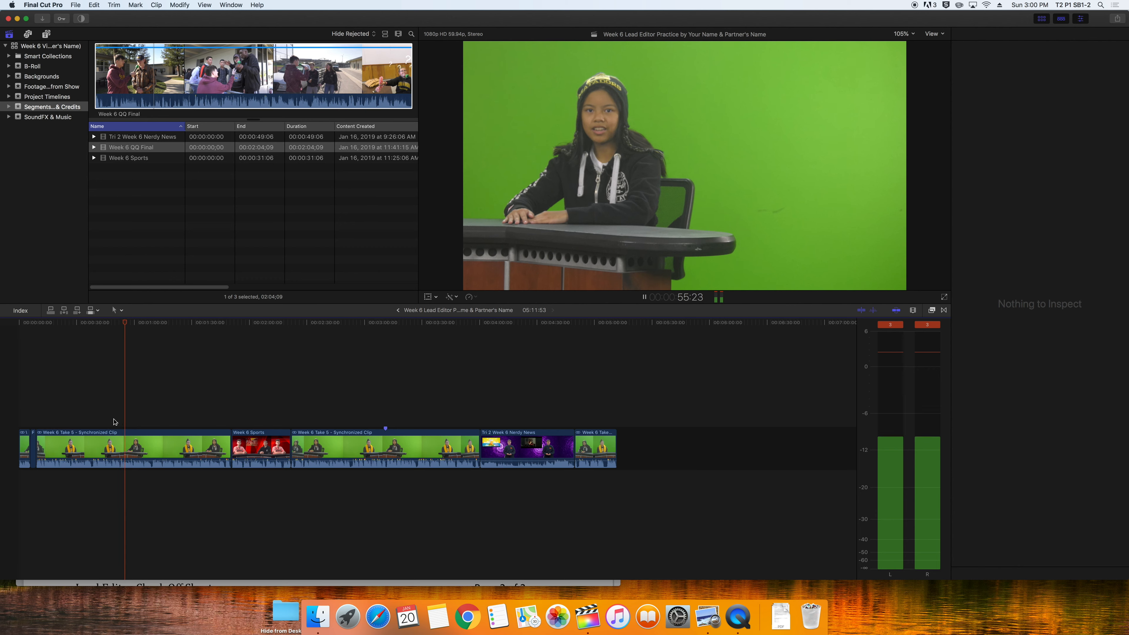
key(space)
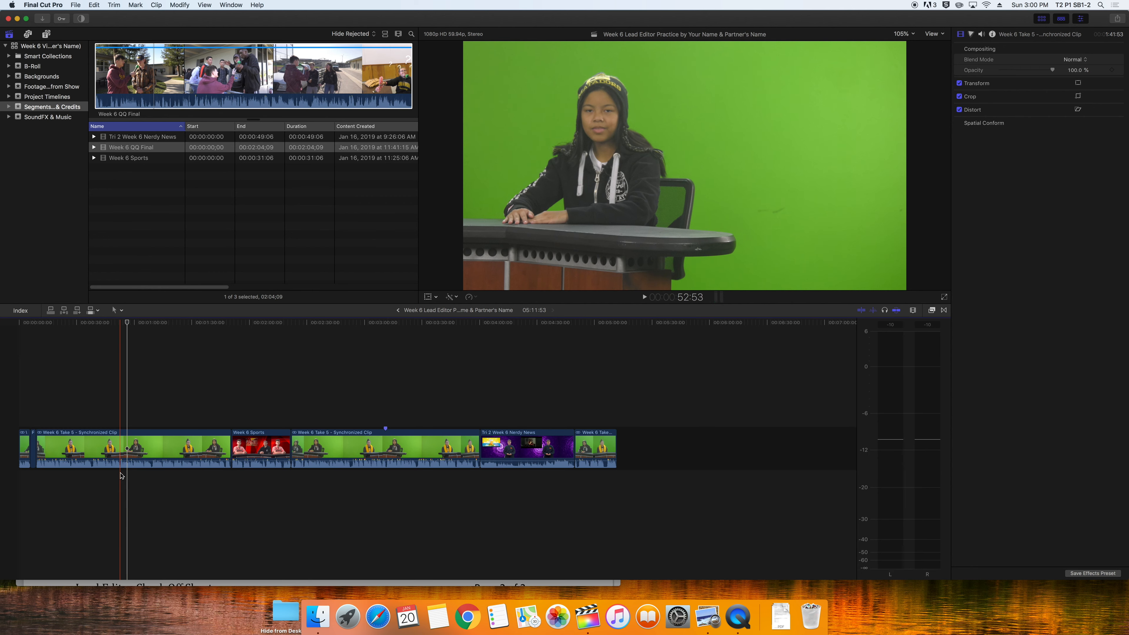
key(space)
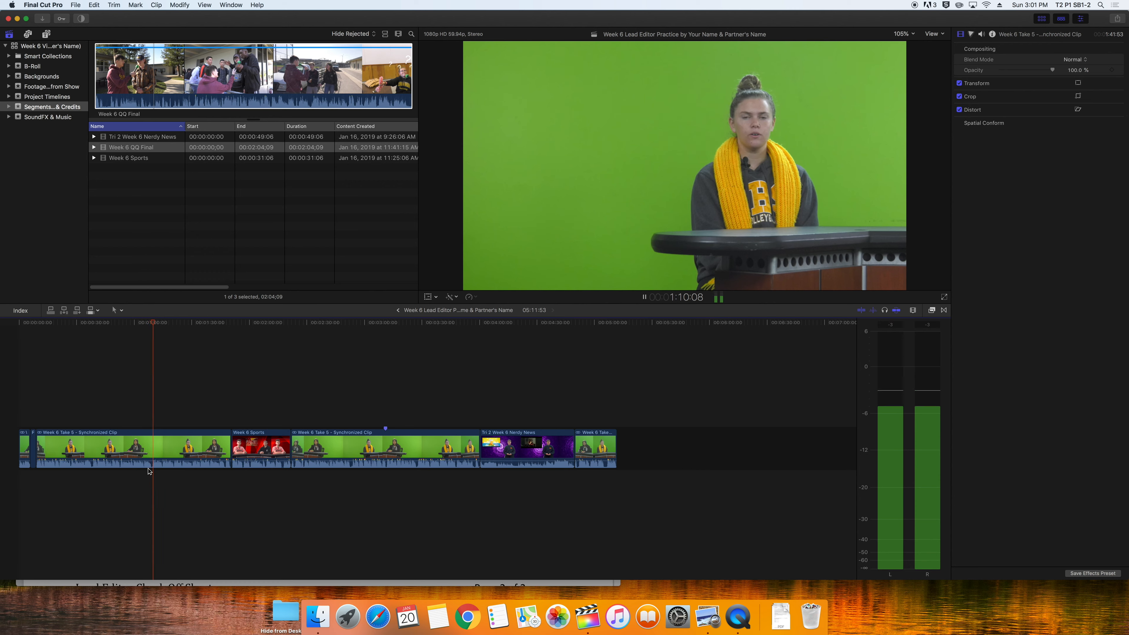
key(space)
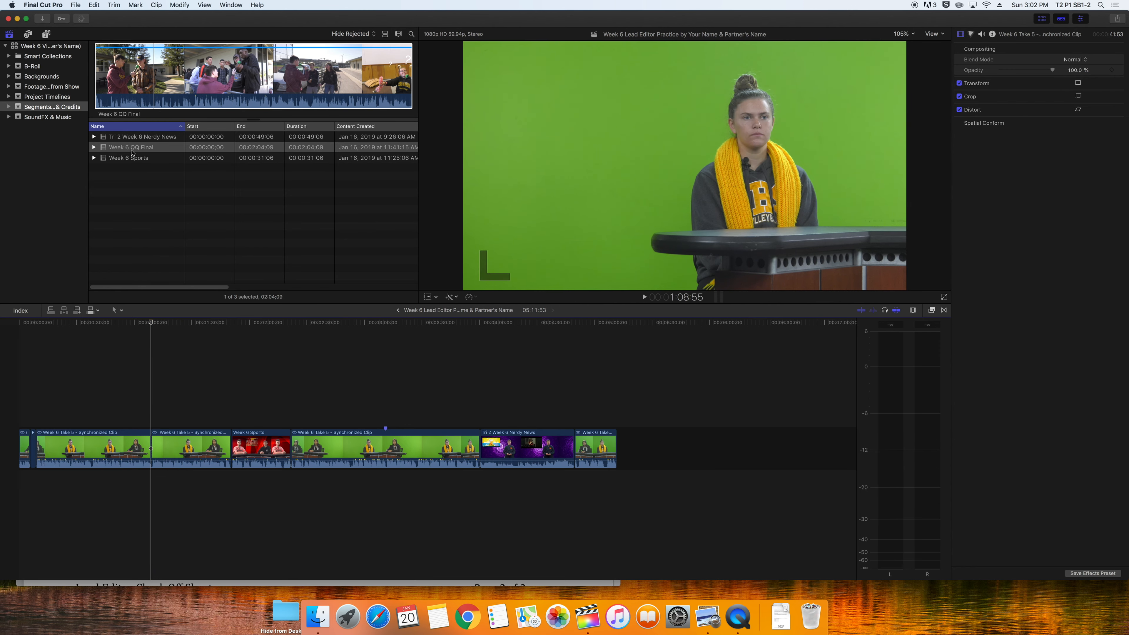
drag(132, 152, 142, 155)
drag(161, 343, 154, 453)
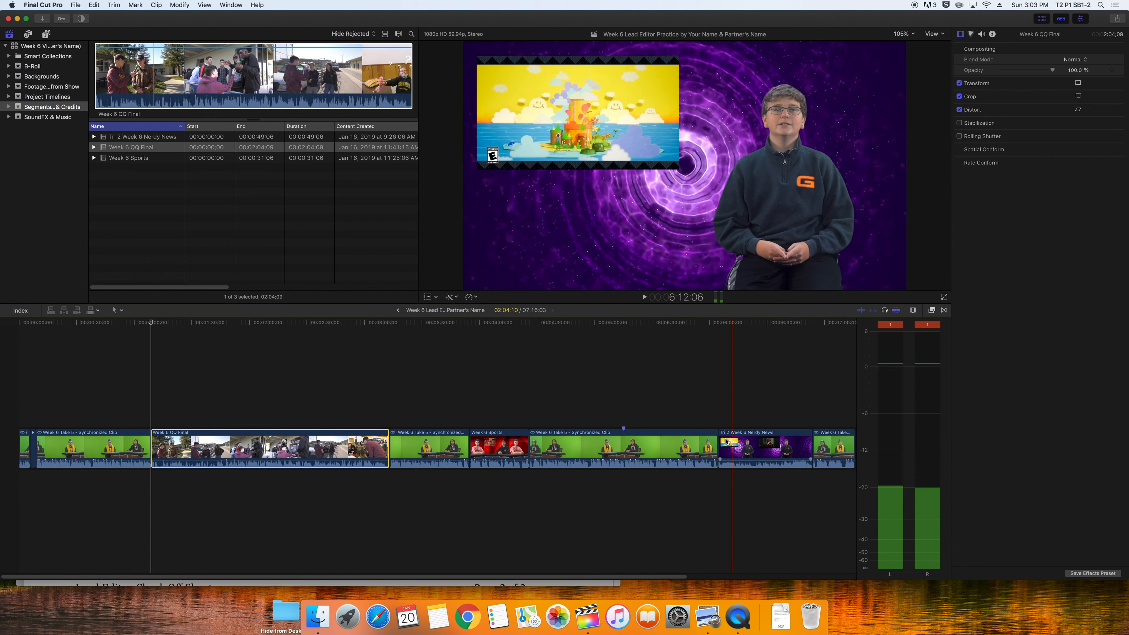
Play the opening title of the Tri 2 Week 6 Nerdy News segment in the timeline
key(space)
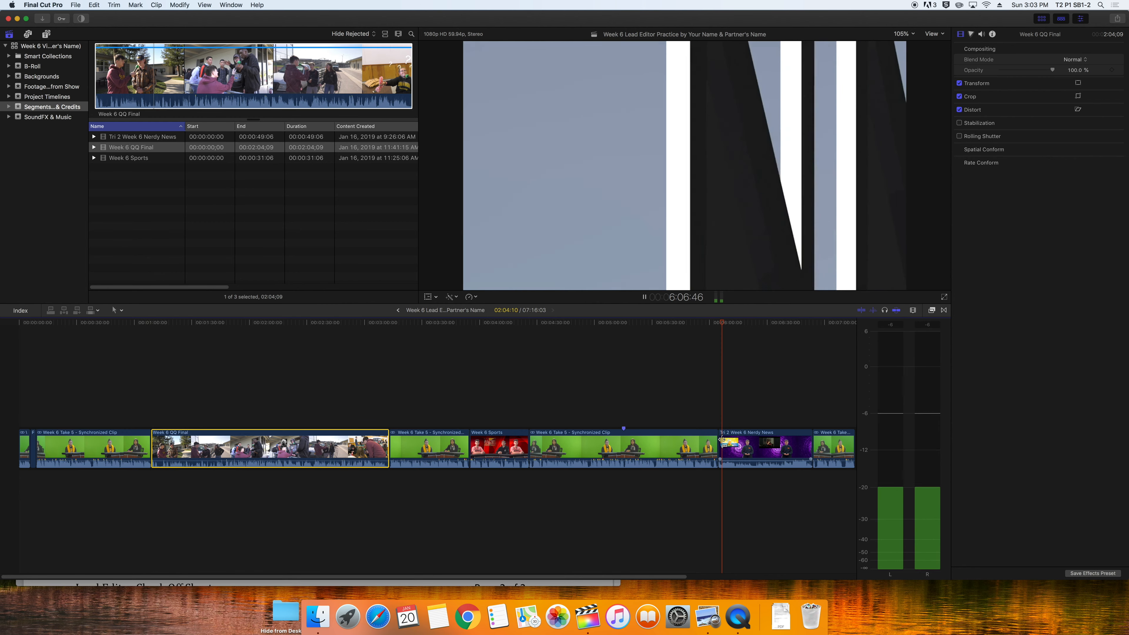
key(space)
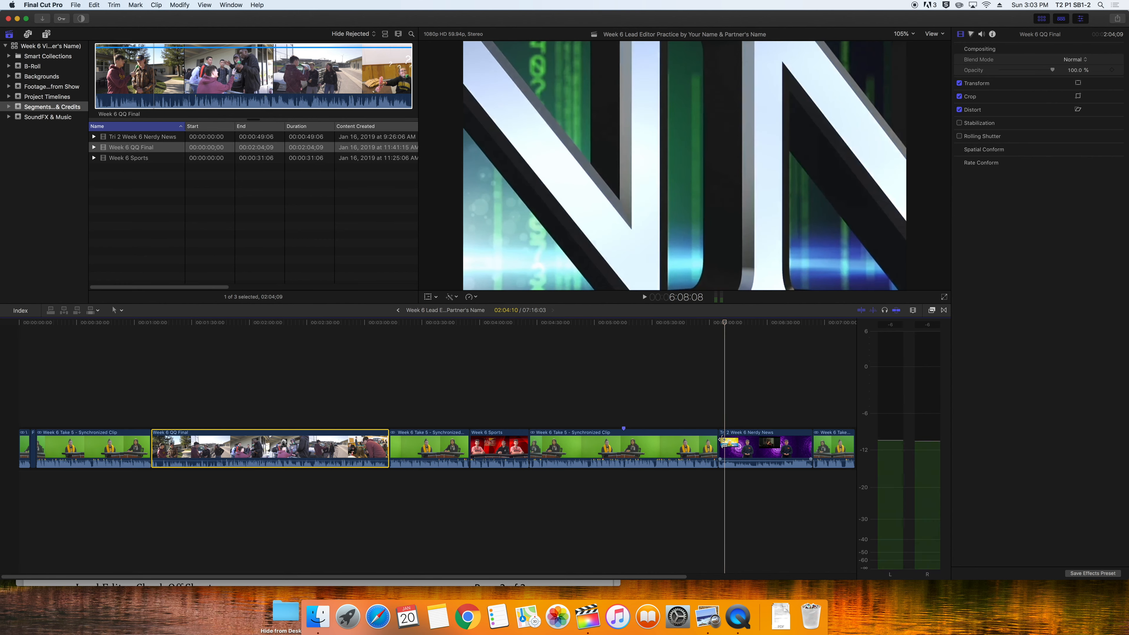
key(space)
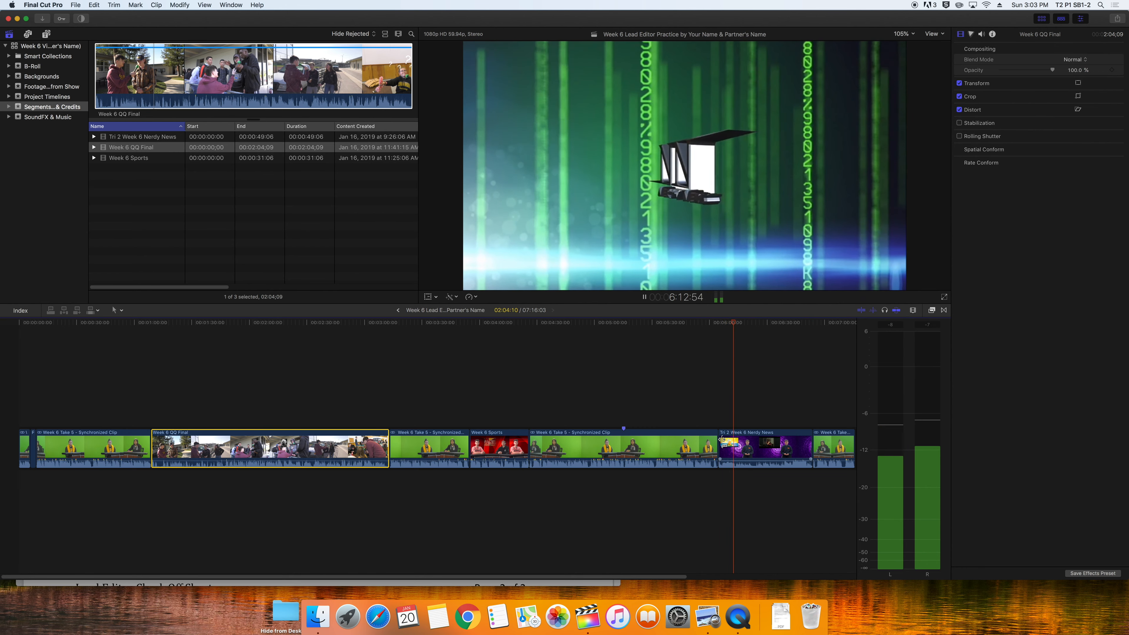
key(space)
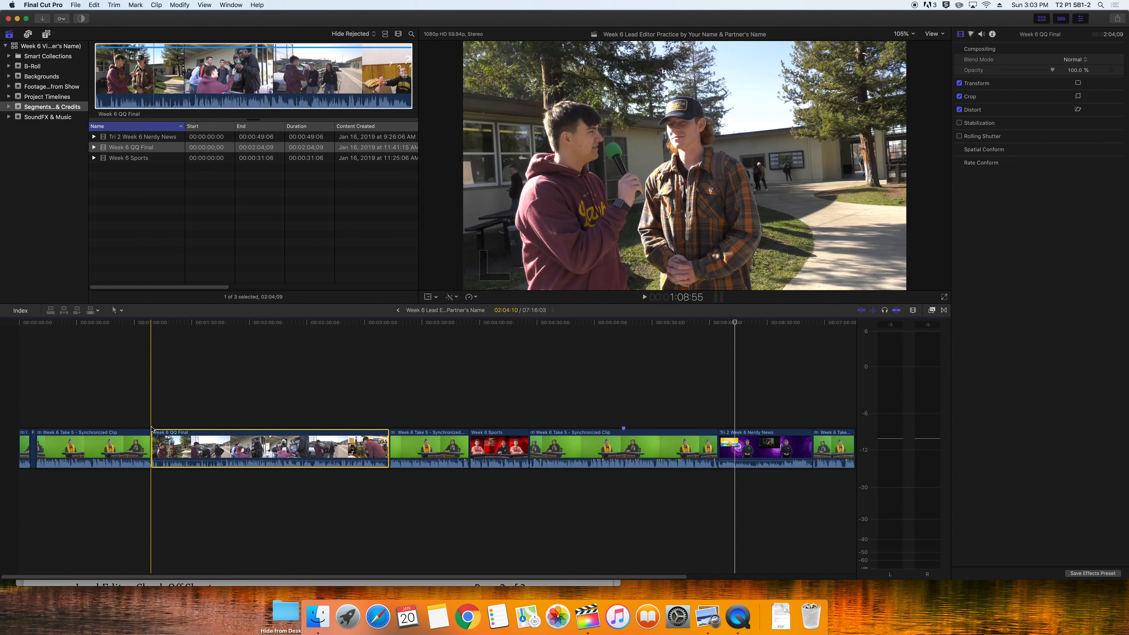
Play the inserted Week 6 QQ Final clip, split it at 18:04 from its start, and insert a gap between the two parts
key(space)
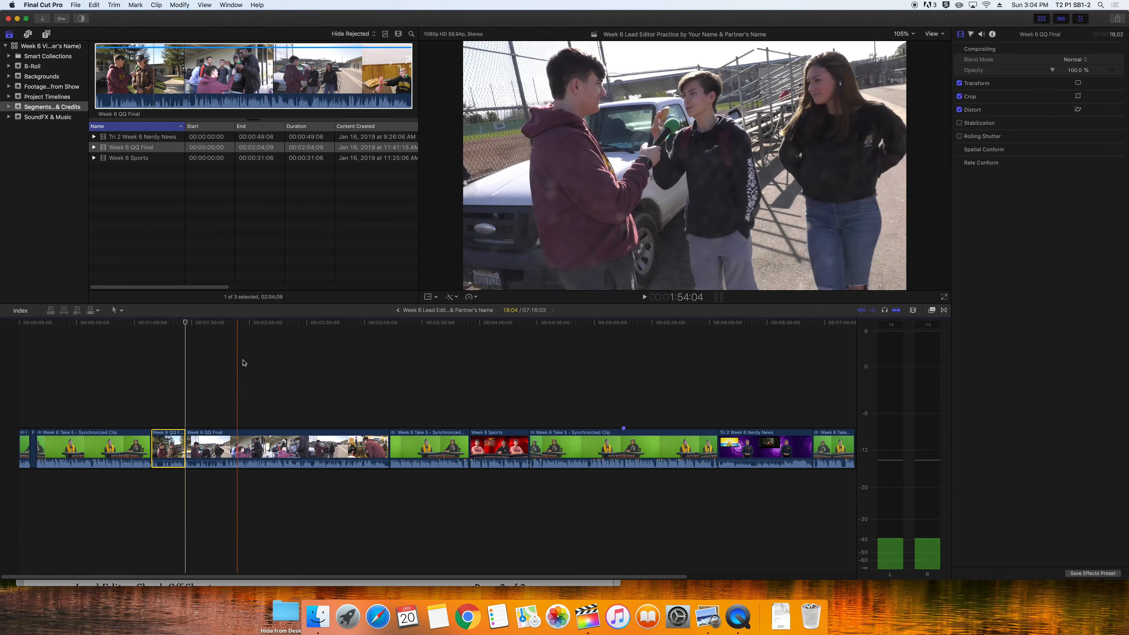
click(118, 97)
click(94, 5)
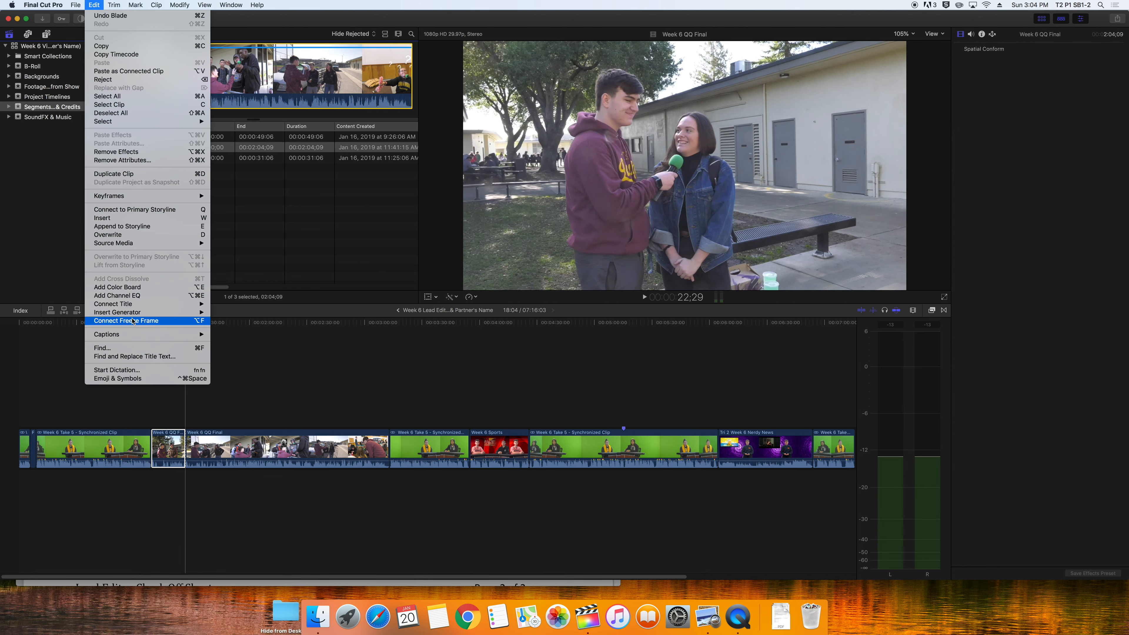
mouse_move(173, 314)
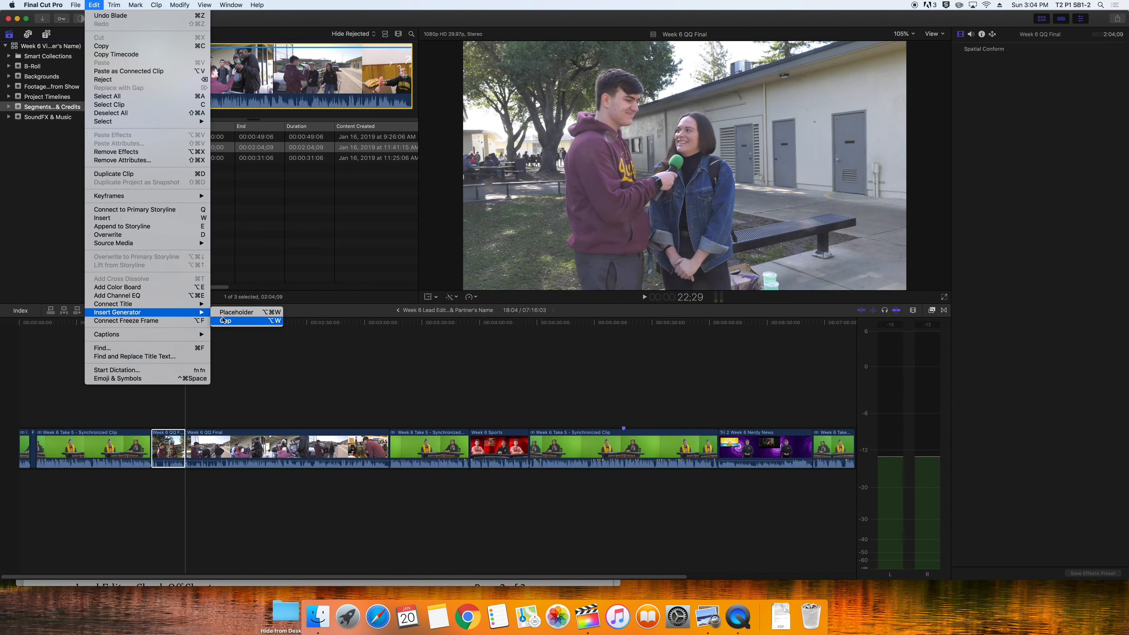
click(224, 321)
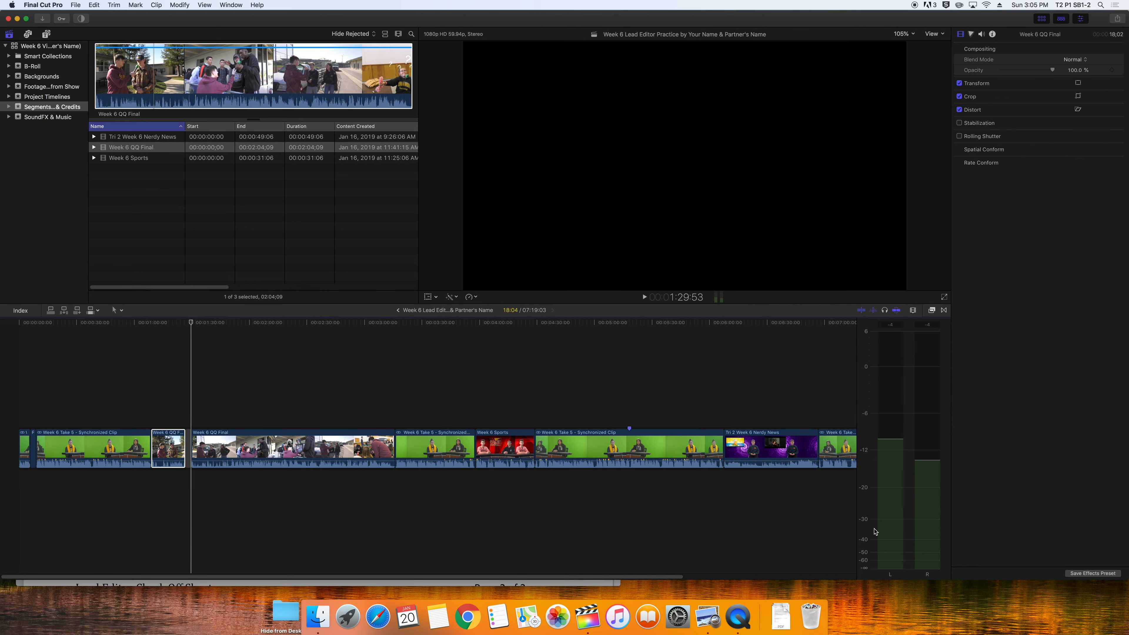
drag(673, 577, 735, 577)
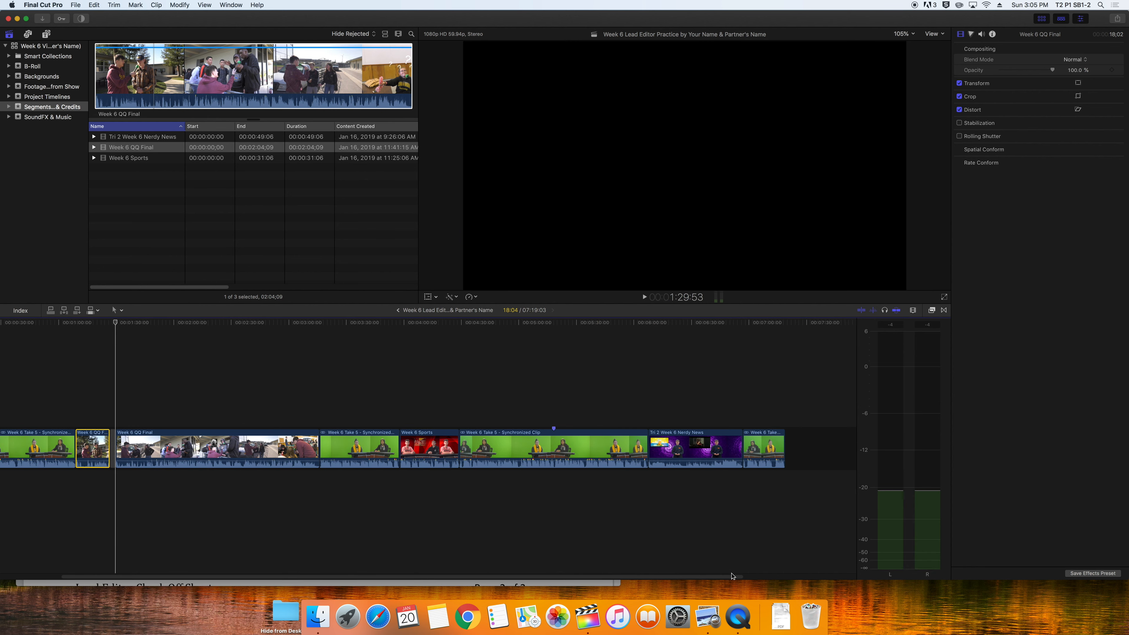
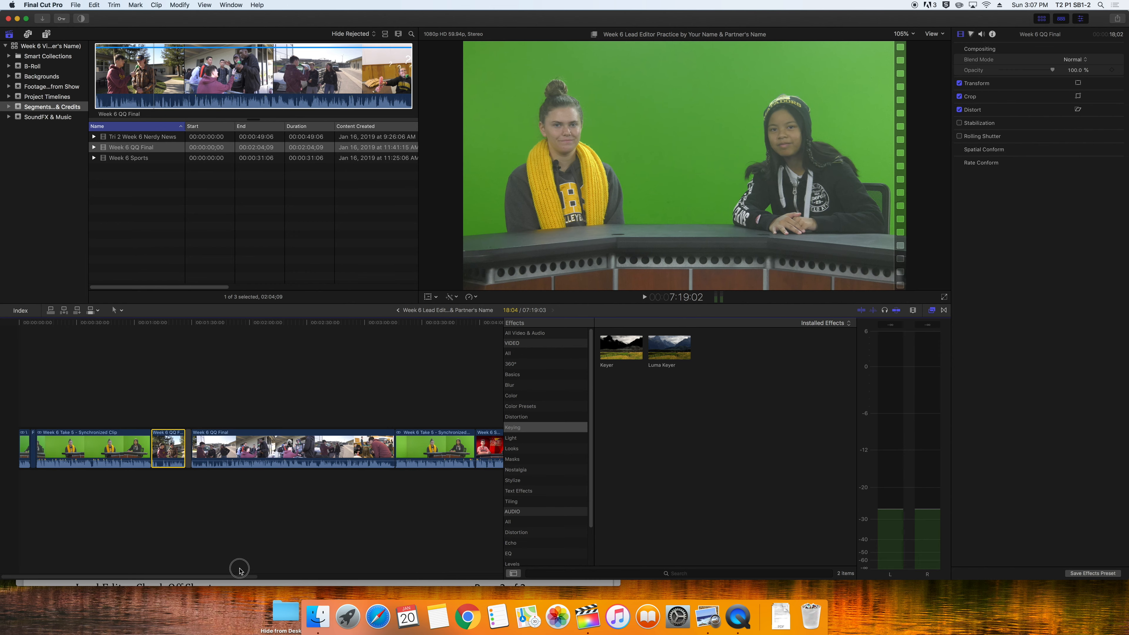
Apply the Keyer effect to the Take 5 clip before the QQ segment and remove the effect again
drag(629, 351, 90, 454)
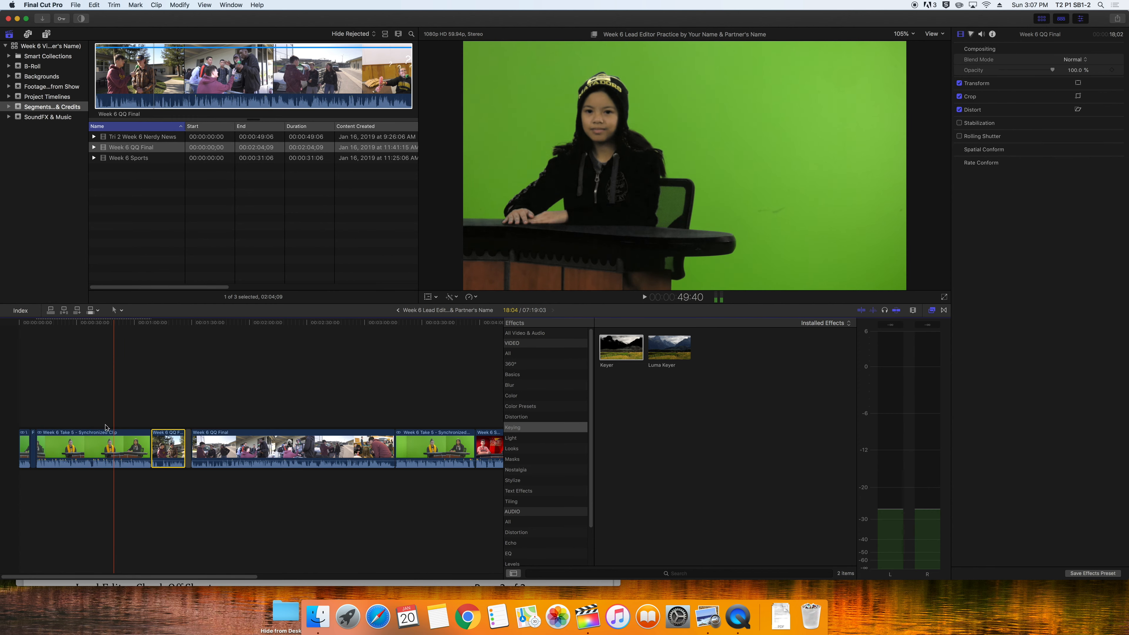
click(81, 443)
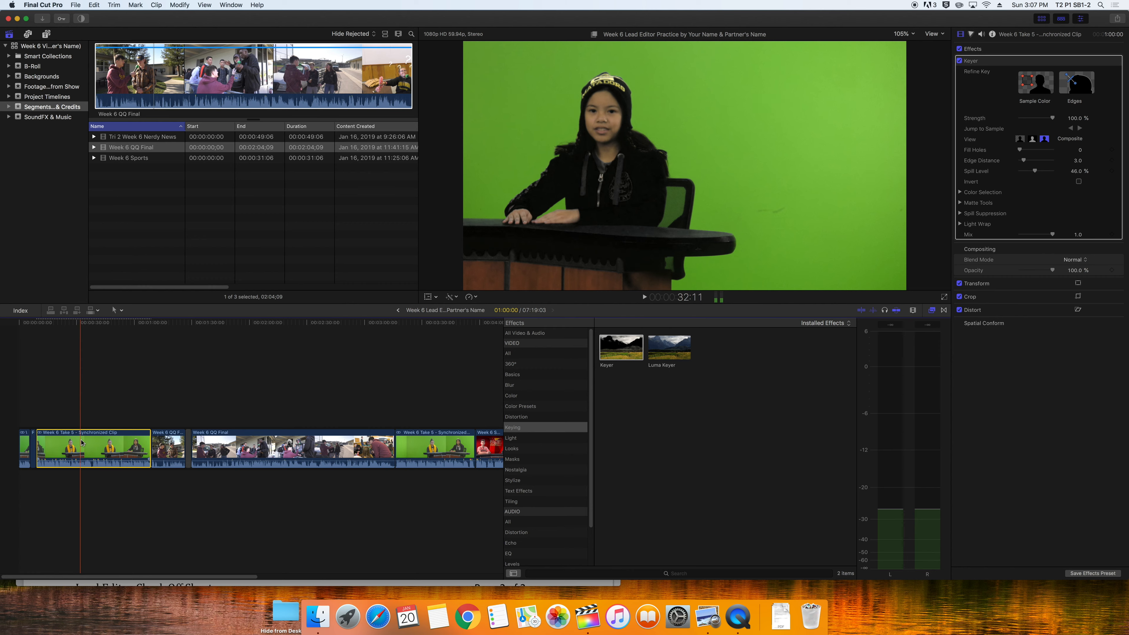
key(Delete)
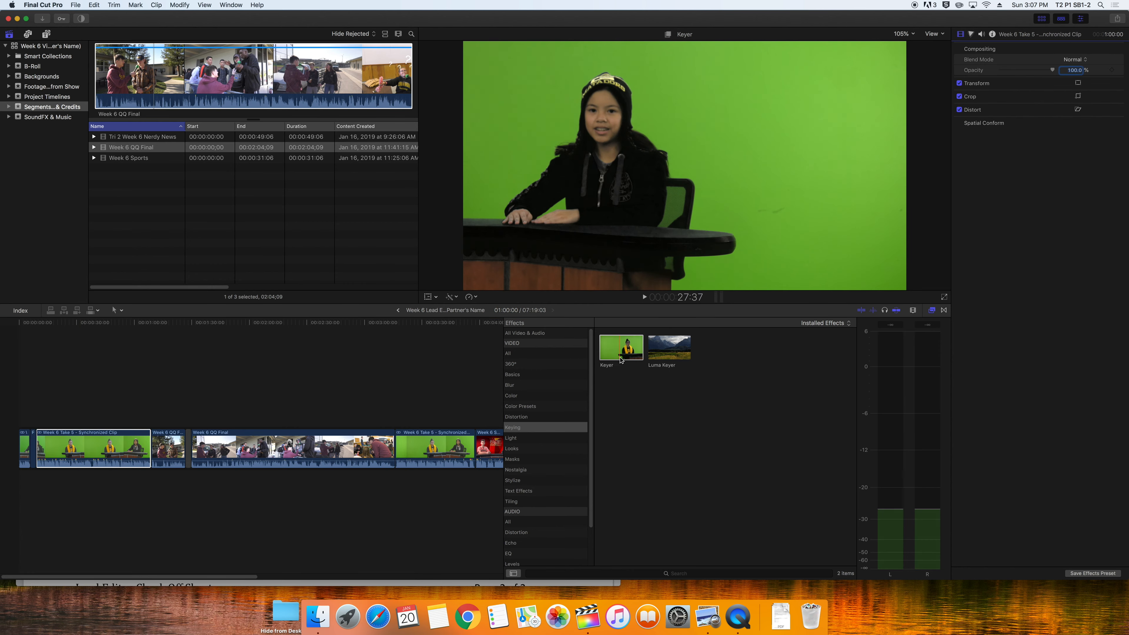
Try the Keyer effect on the opening Take 5 clip in matte view with Fill Holes at 0.52, and delete the effect
drag(624, 353, 132, 465)
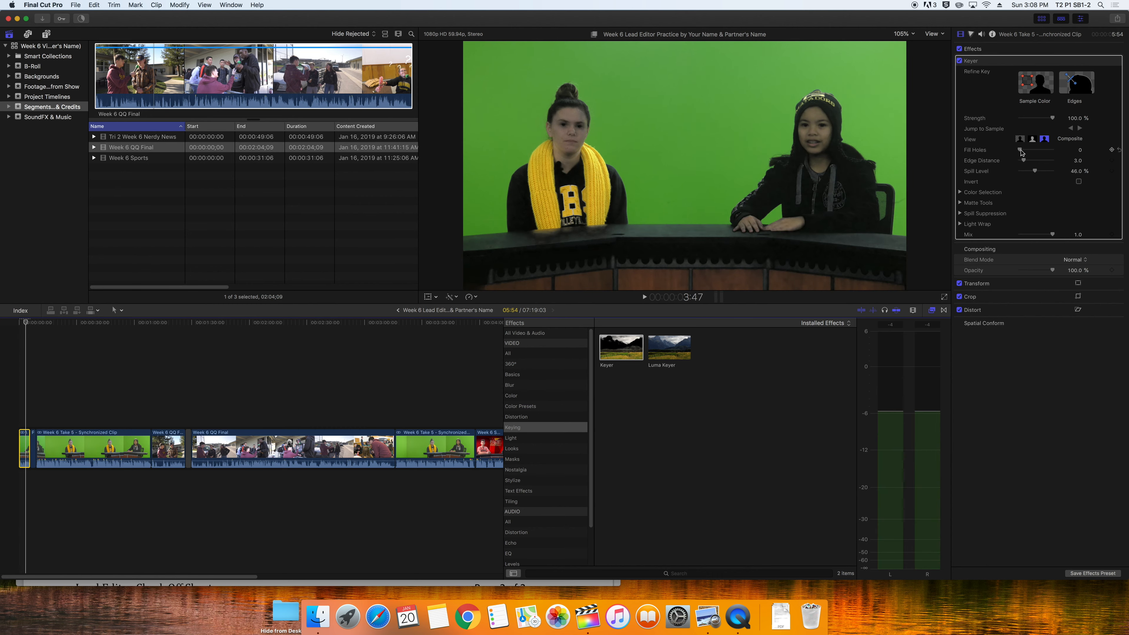
click(1033, 140)
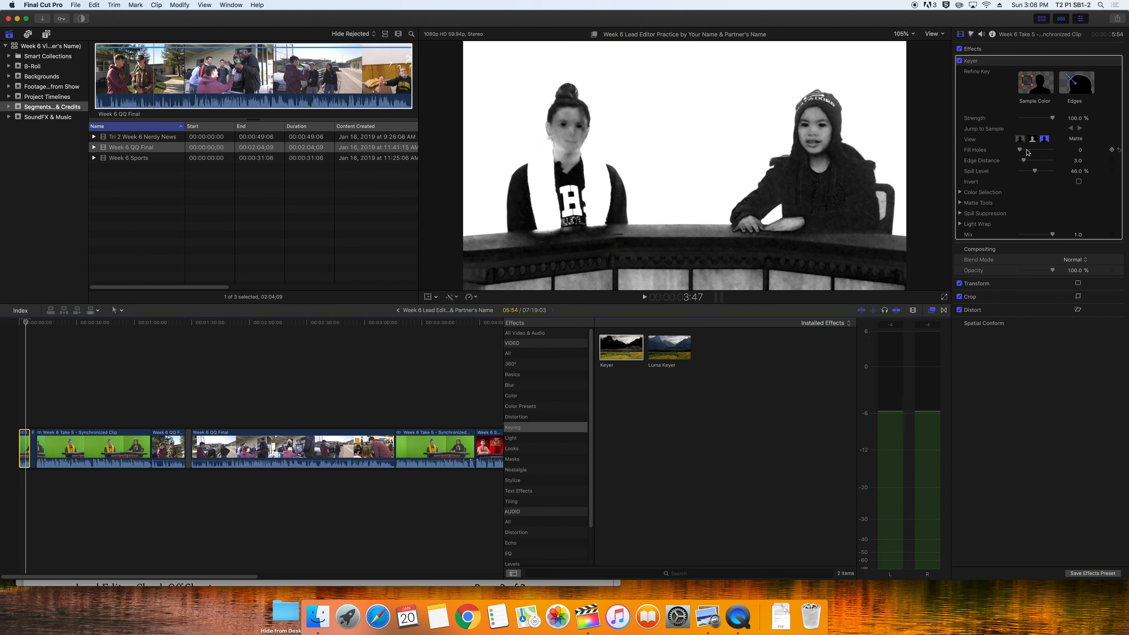
mouse_move(1023, 152)
mouse_down()
mouse_move(1057, 153)
mouse_move(1022, 153)
mouse_up()
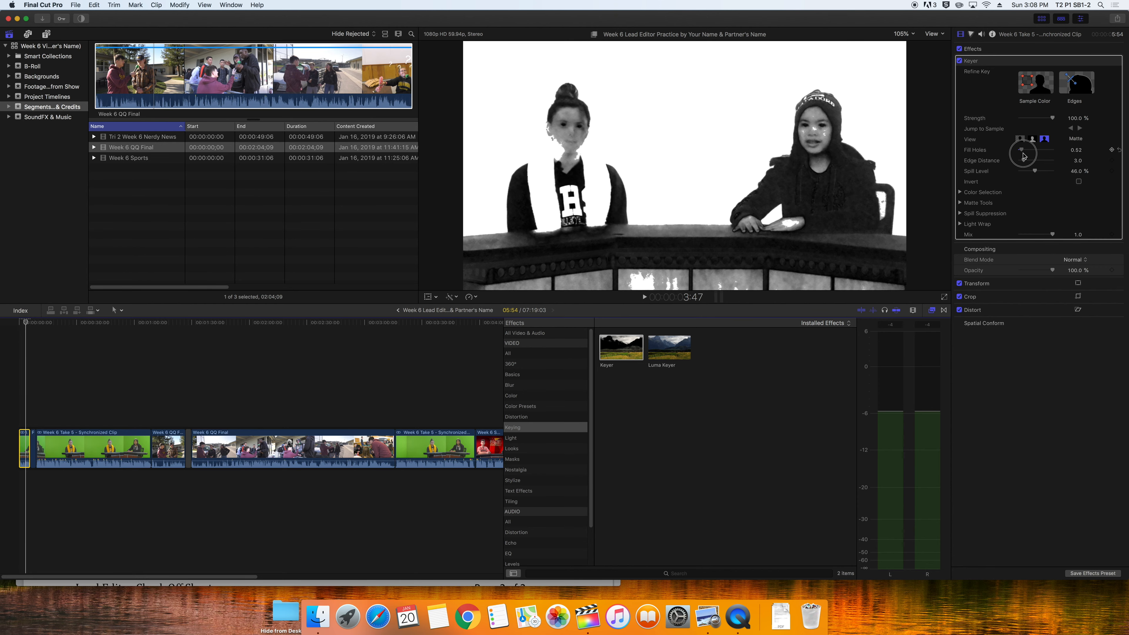
click(992, 66)
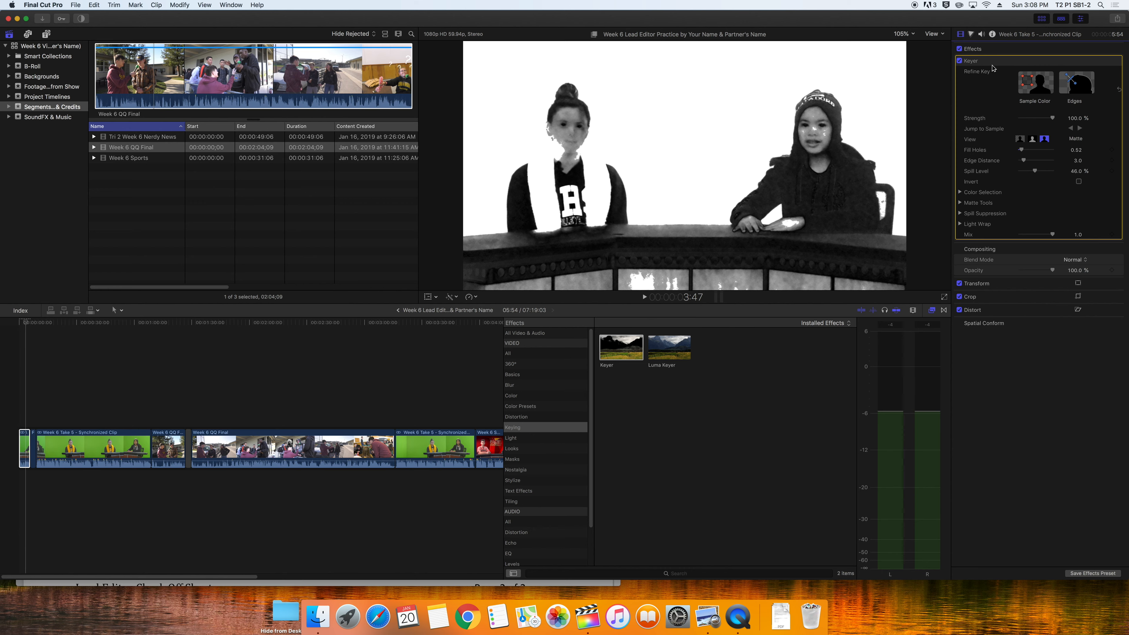
key(Delete)
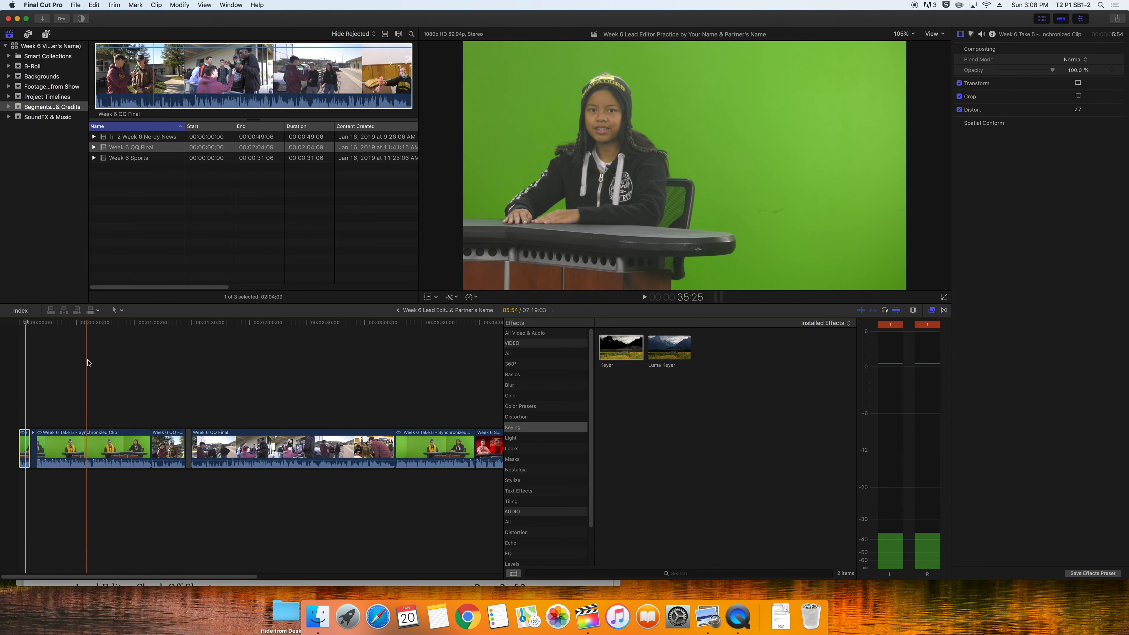
Select the Take 5 clip before the QQ segment, place the playhead at 28:58, hide the effects browser, and open the clip's color controls
click(54, 446)
click(74, 347)
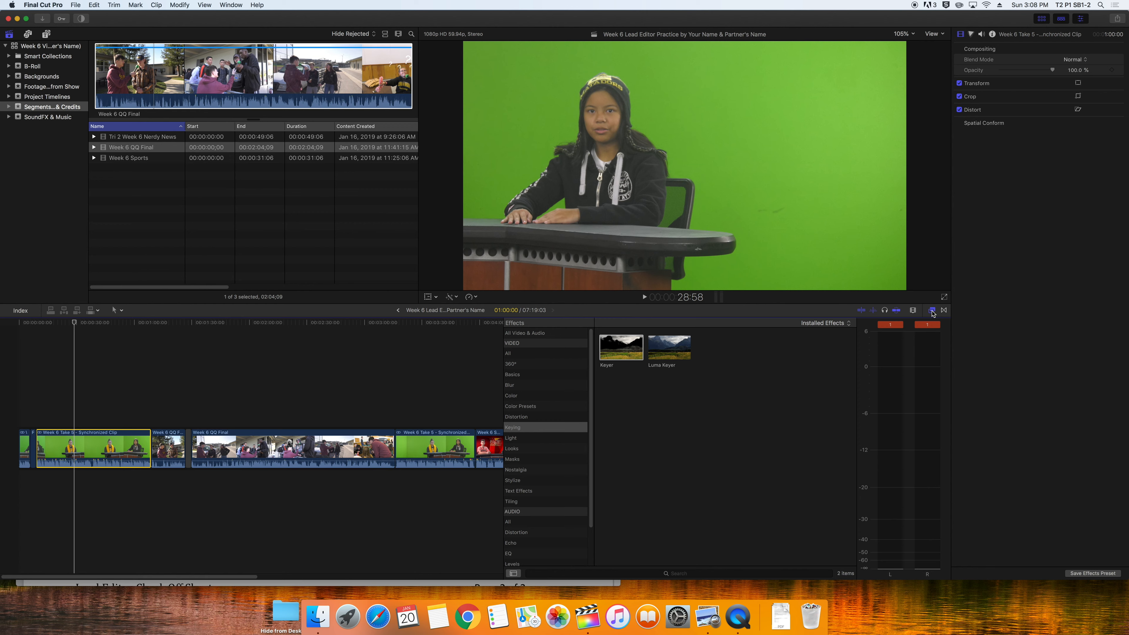
click(933, 311)
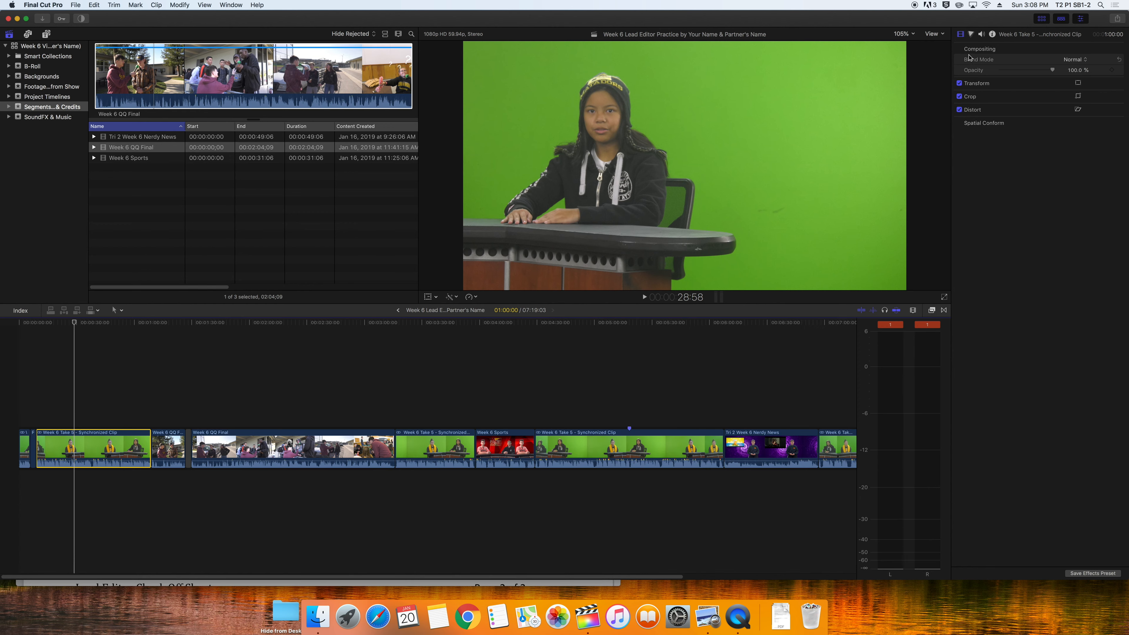
click(932, 312)
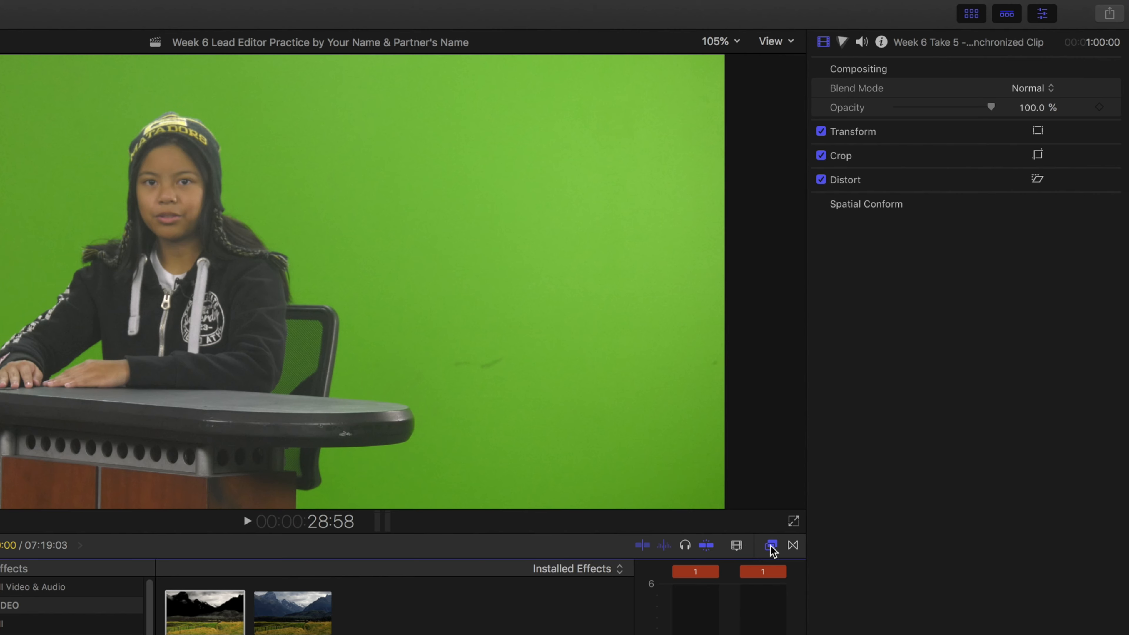
click(772, 550)
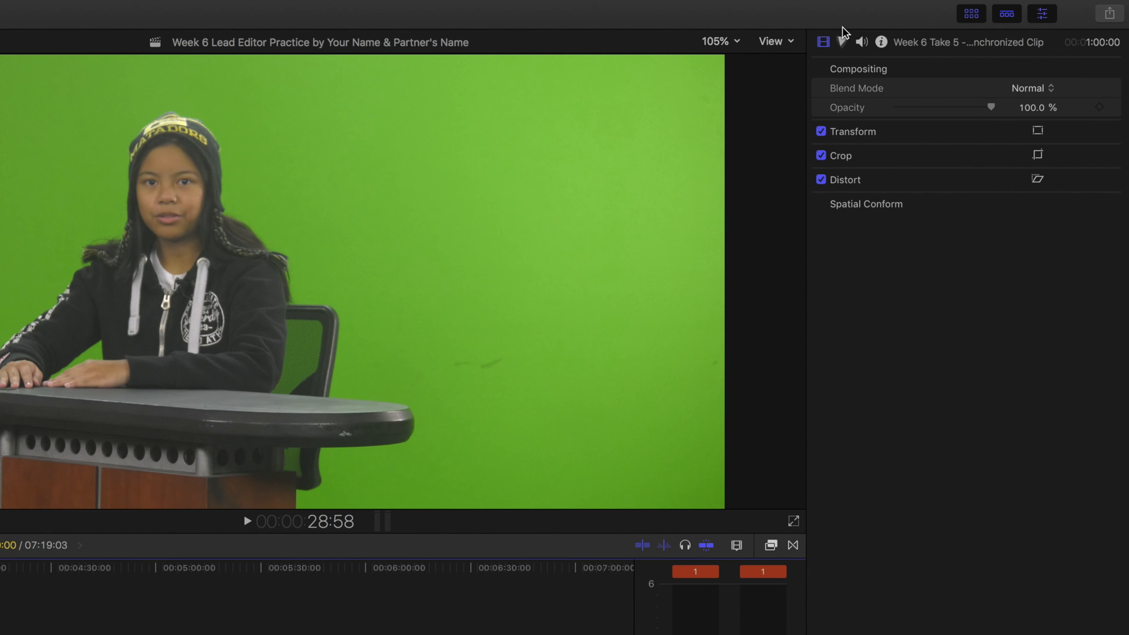
click(843, 42)
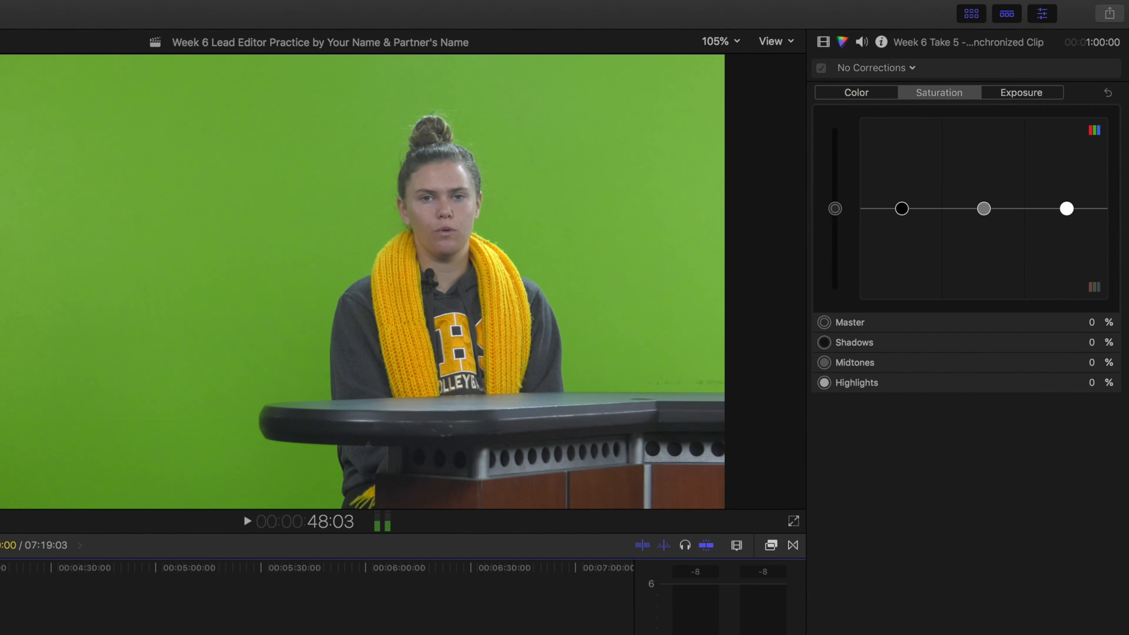
click(857, 92)
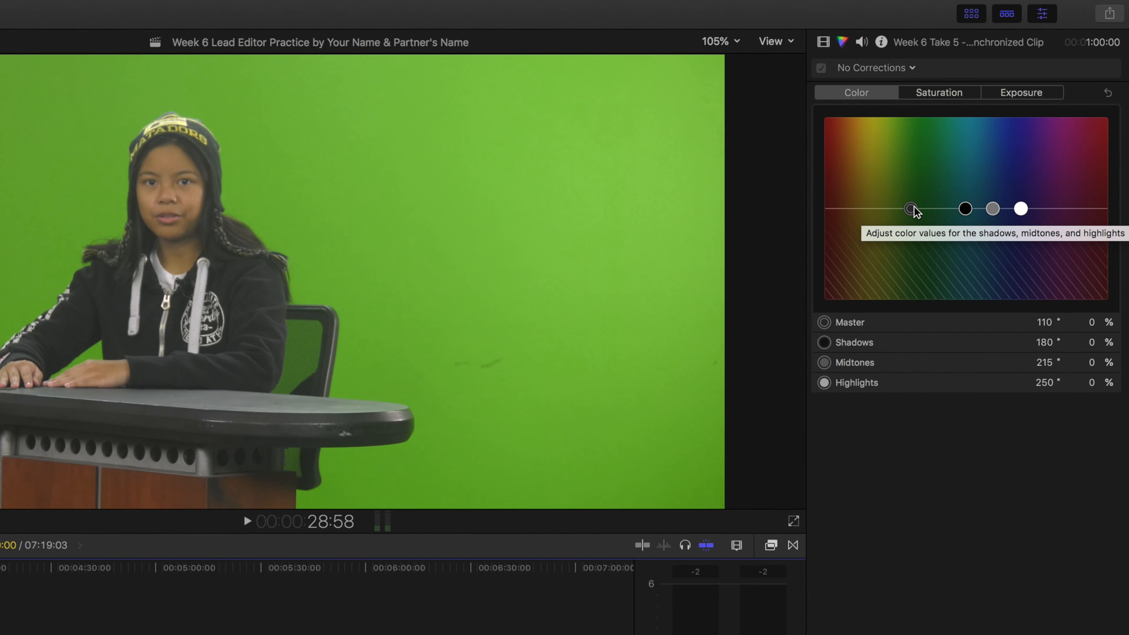
Try shifting the clip's Master color to 63° at -3% and reset the color adjustment
click(912, 209)
drag(912, 209, 877, 213)
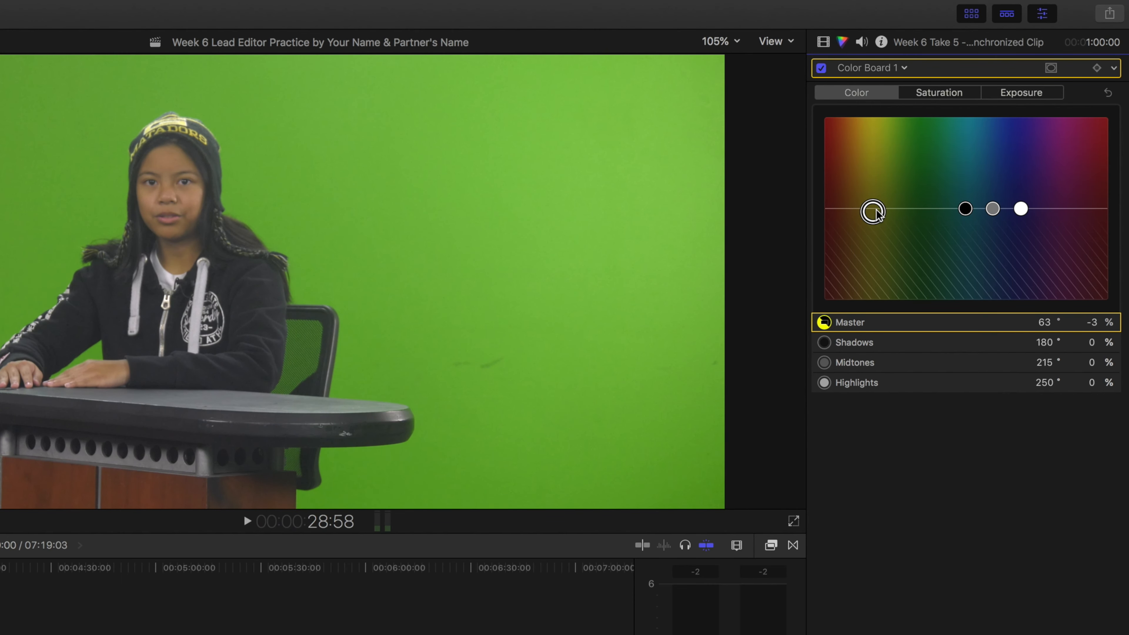
click(1108, 93)
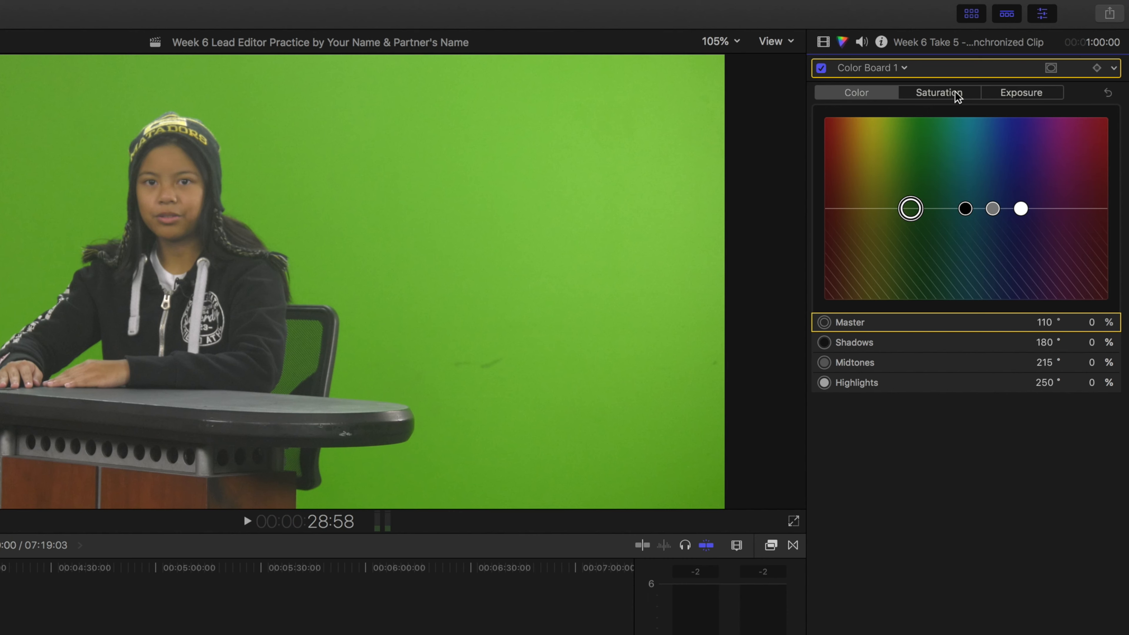
Set the clip's exposure to -13% shadows, -23% midtones and 22% highlights, with Master reset to 0%
click(1015, 99)
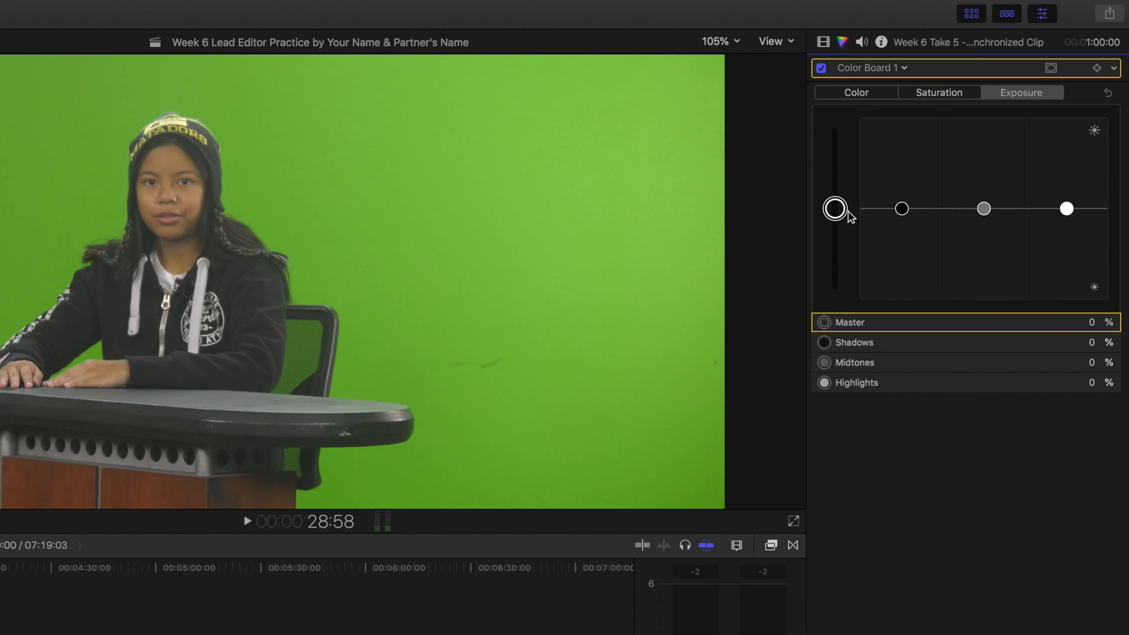
drag(837, 209, 870, 190)
click(1108, 93)
click(985, 209)
drag(986, 207, 990, 203)
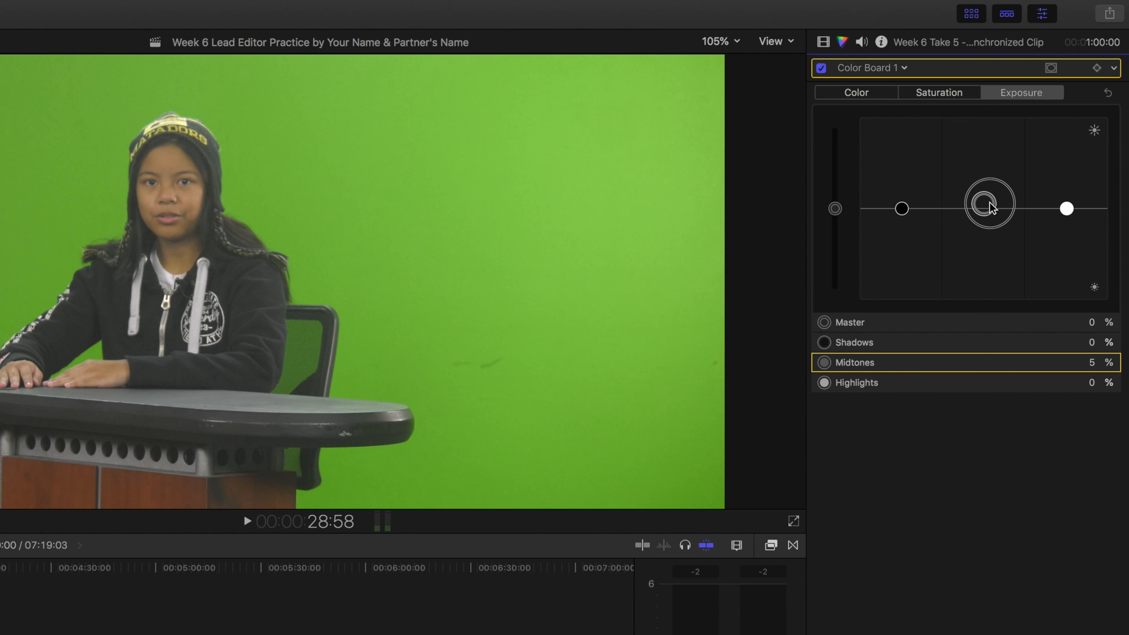
drag(991, 206, 1004, 233)
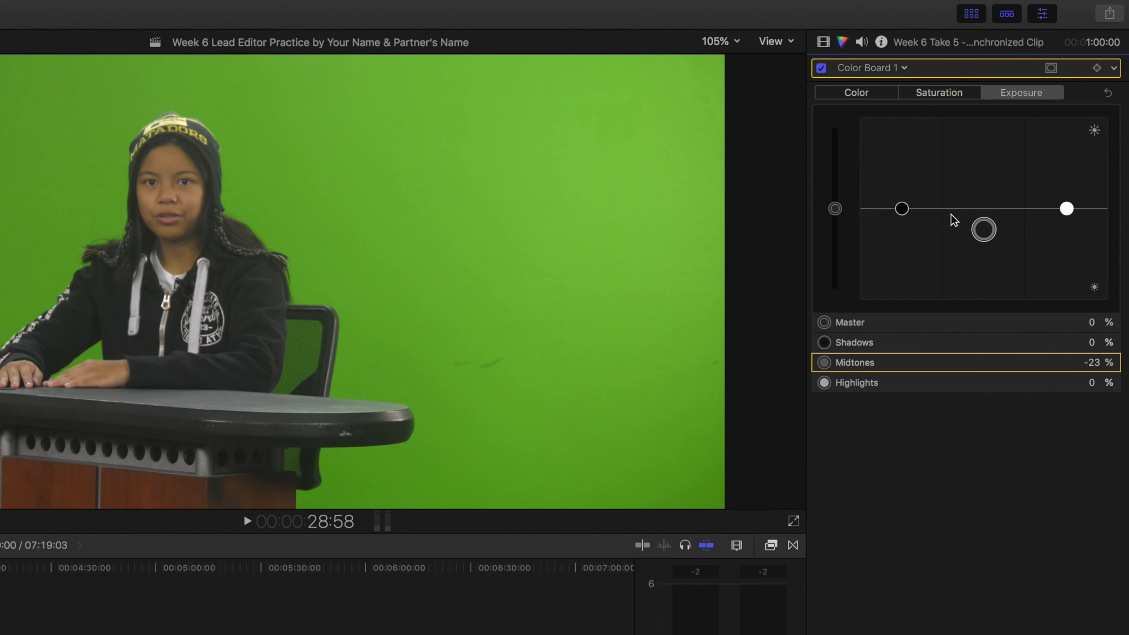
mouse_move(903, 213)
mouse_down()
mouse_move(912, 196)
mouse_move(912, 224)
mouse_up()
mouse_move(1067, 209)
mouse_down()
mouse_move(1079, 196)
mouse_move(1080, 248)
mouse_move(1082, 193)
mouse_up()
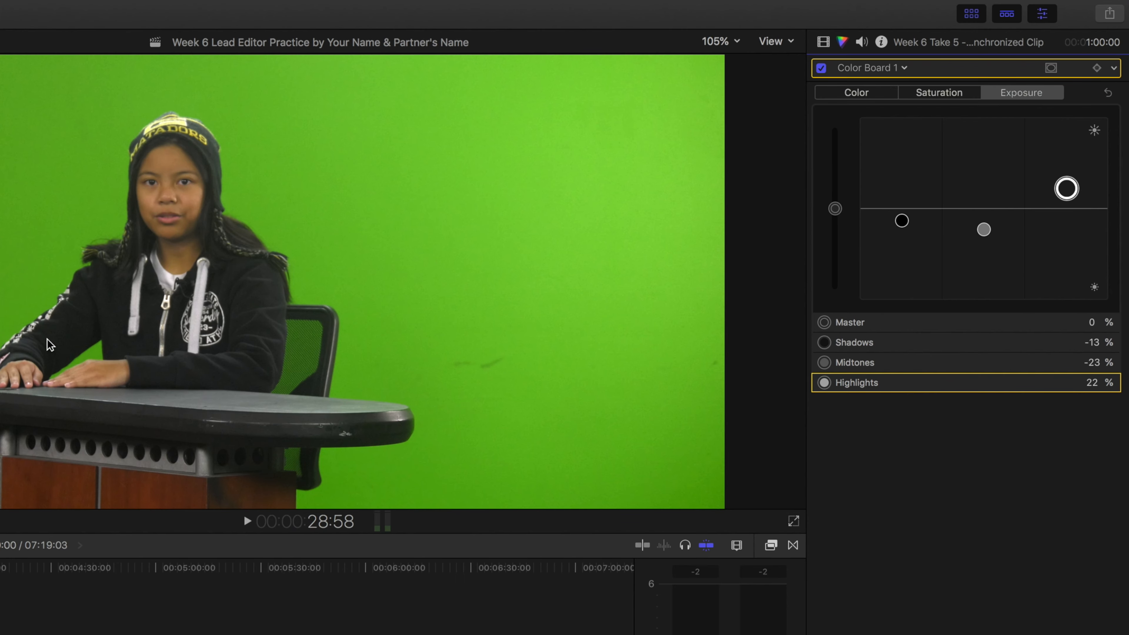
drag(0, 569, 0, 568)
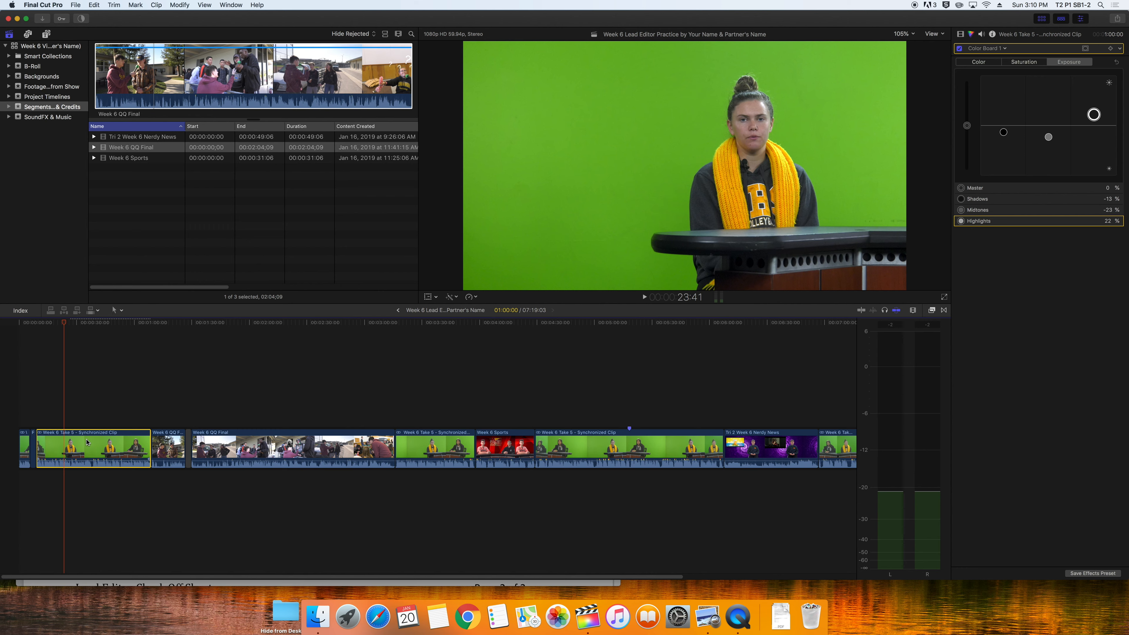
Copy the corrected Take 5 clip and paste only its Color Board 1 attribute onto the other four Take 5 clips
click(94, 5)
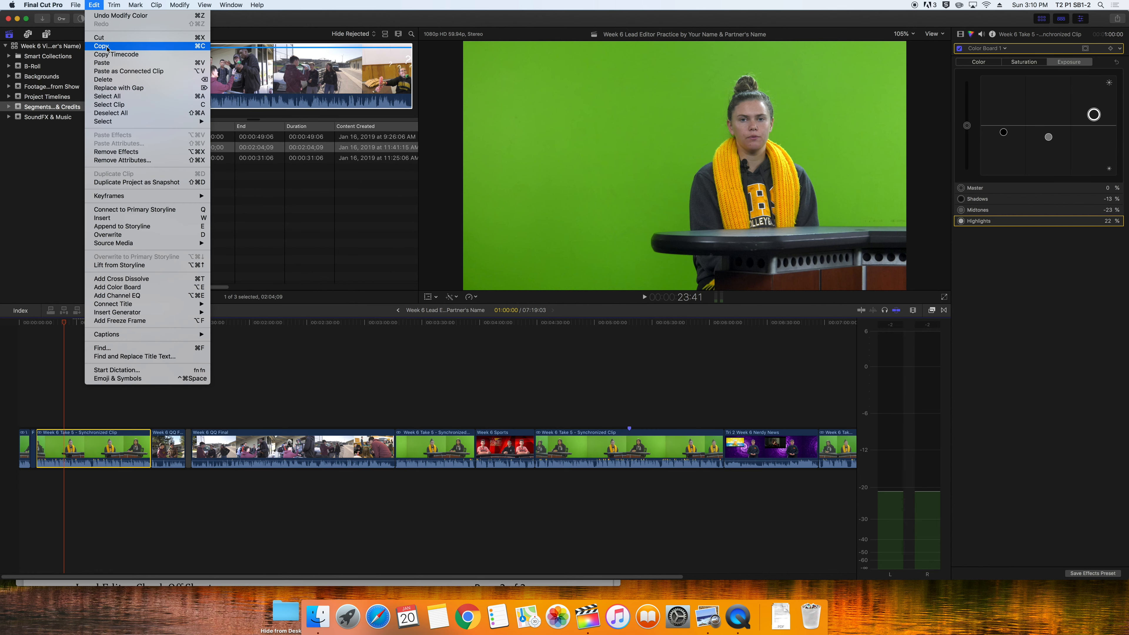
click(181, 47)
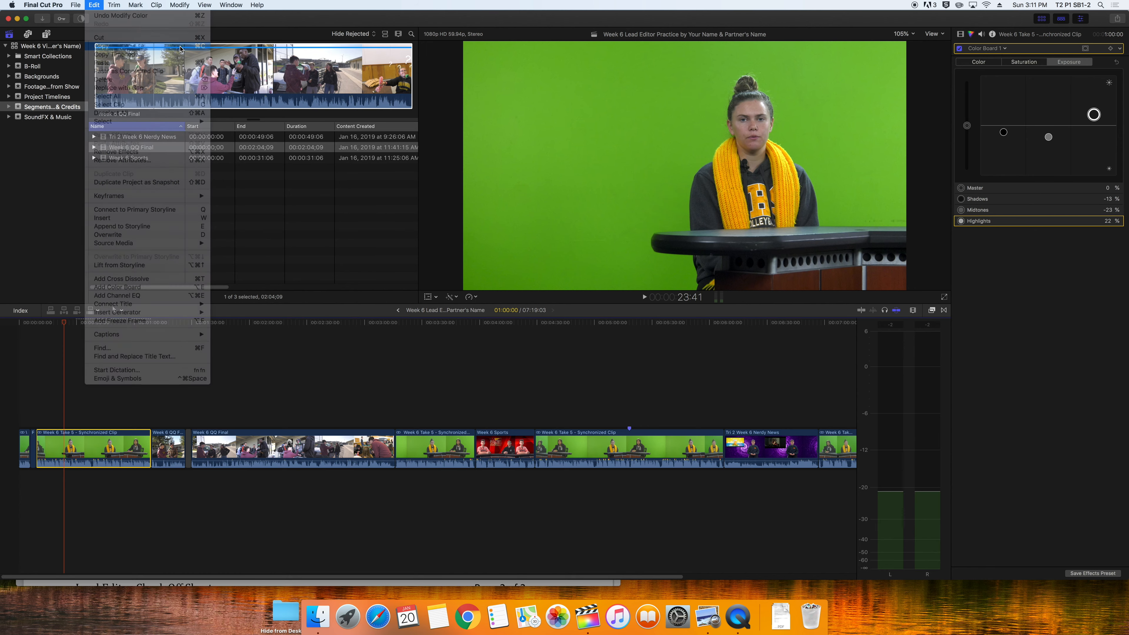
click(20, 323)
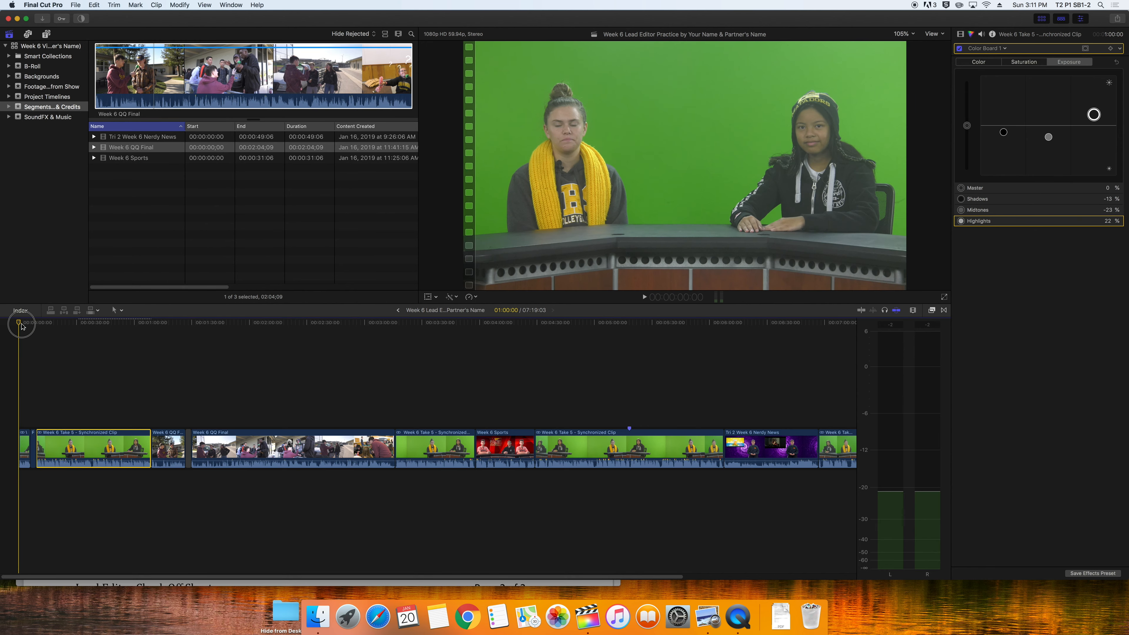
click(22, 443)
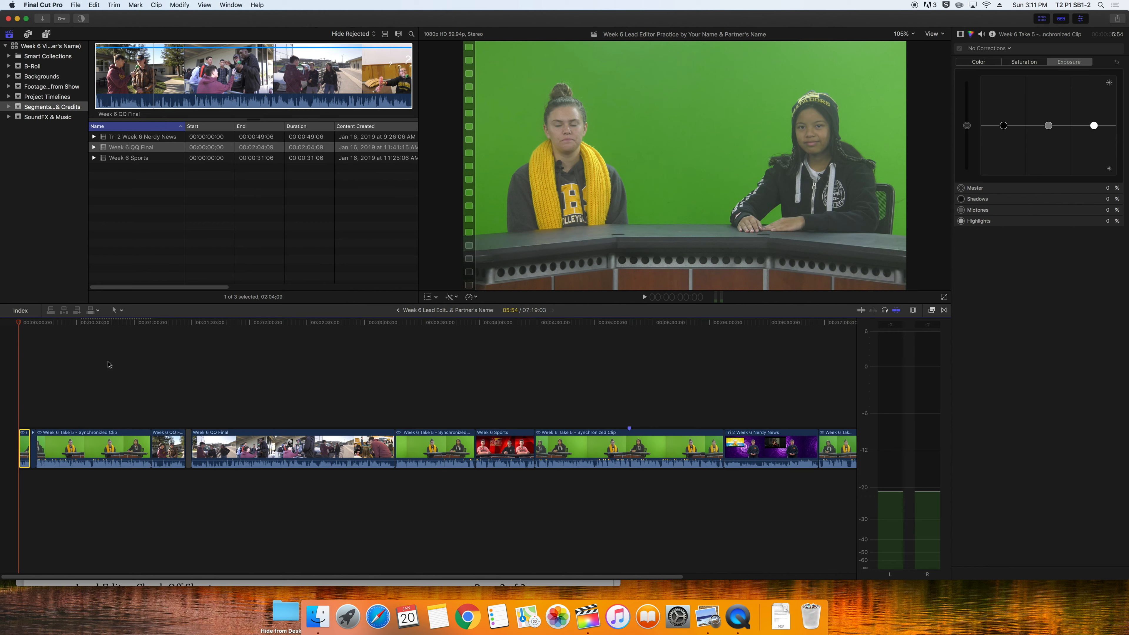
super+click(408, 434)
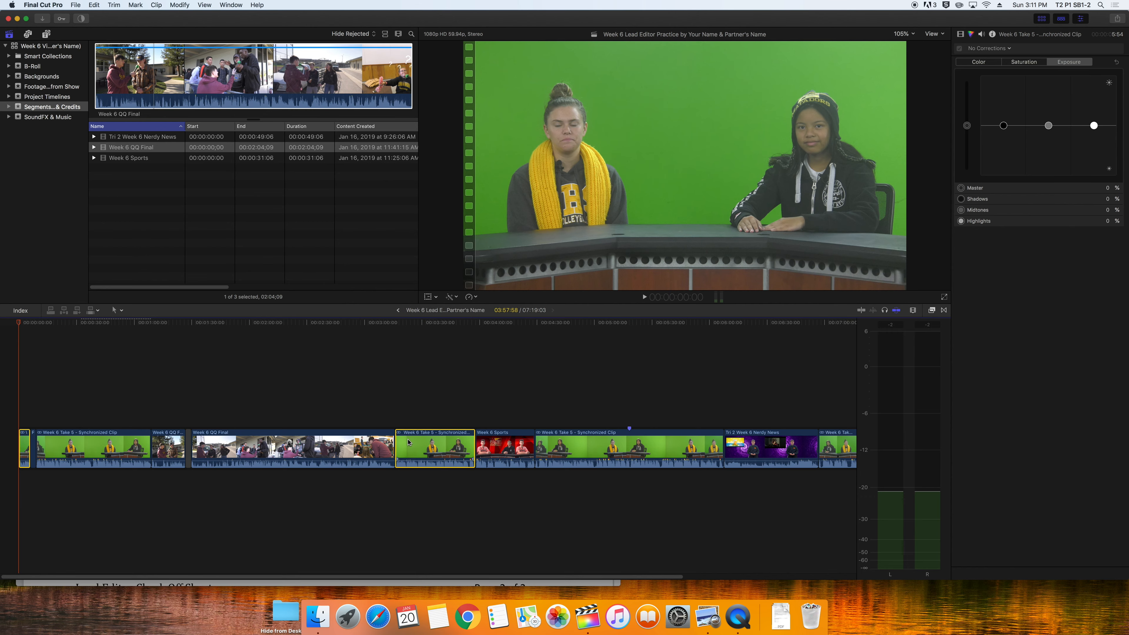
super+click(601, 442)
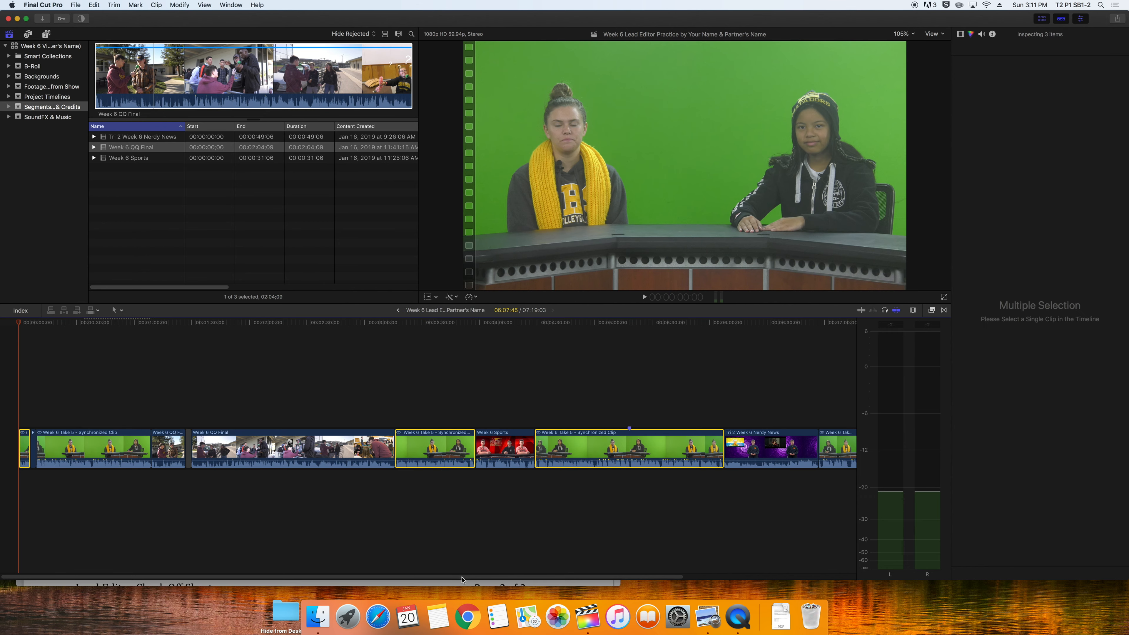
mouse_move(463, 576)
mouse_down()
mouse_move(583, 574)
mouse_move(459, 577)
mouse_up()
super+click(696, 449)
click(94, 6)
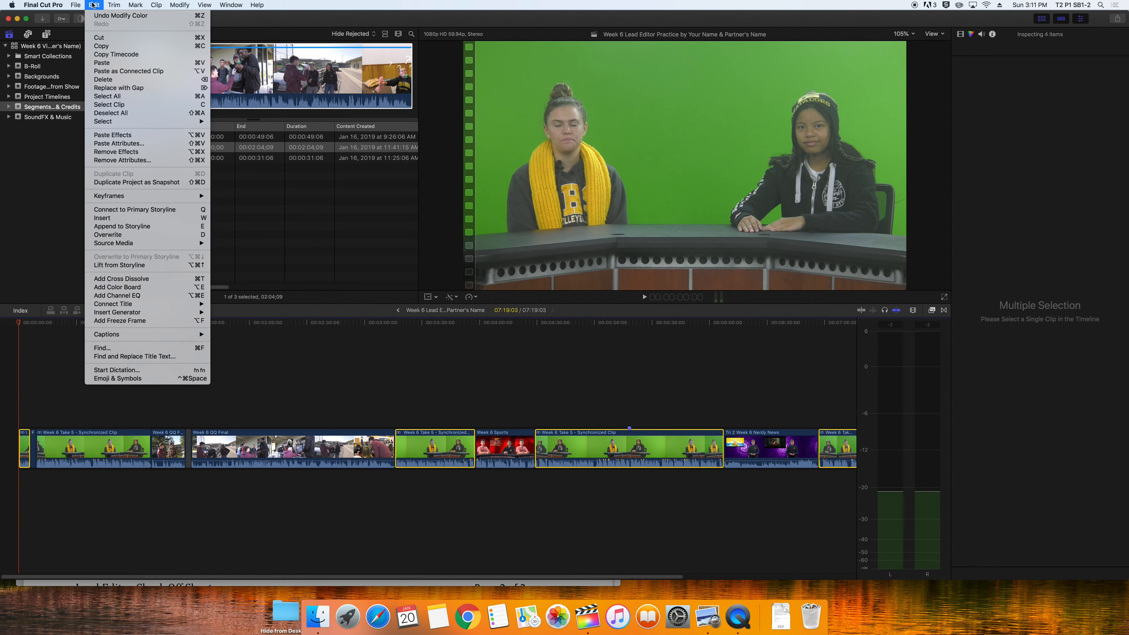
click(113, 144)
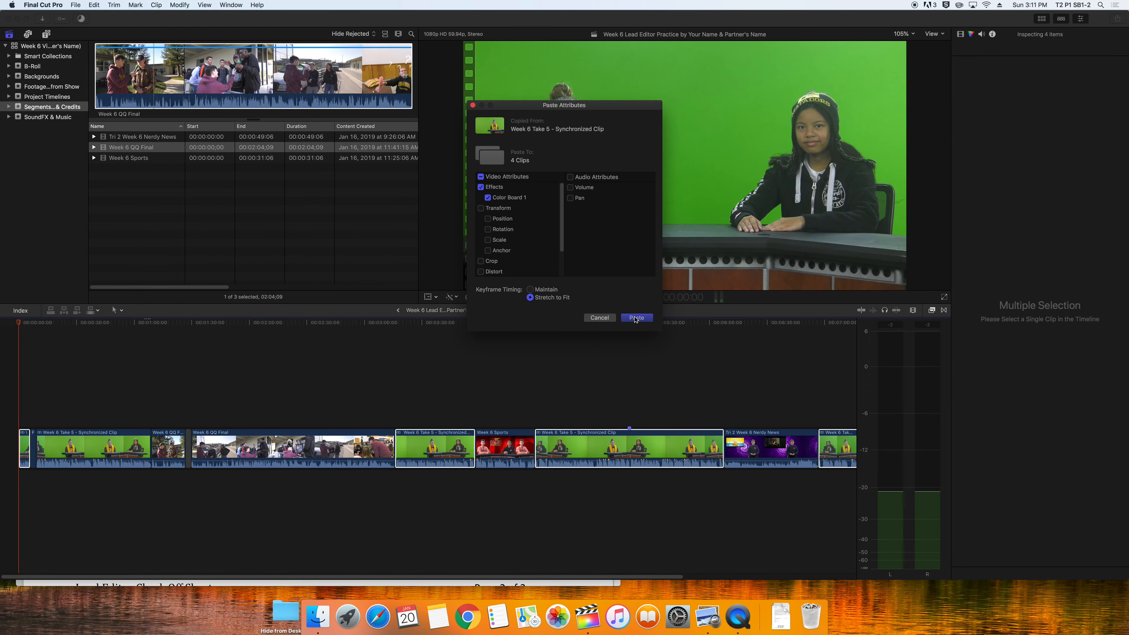
click(765, 589)
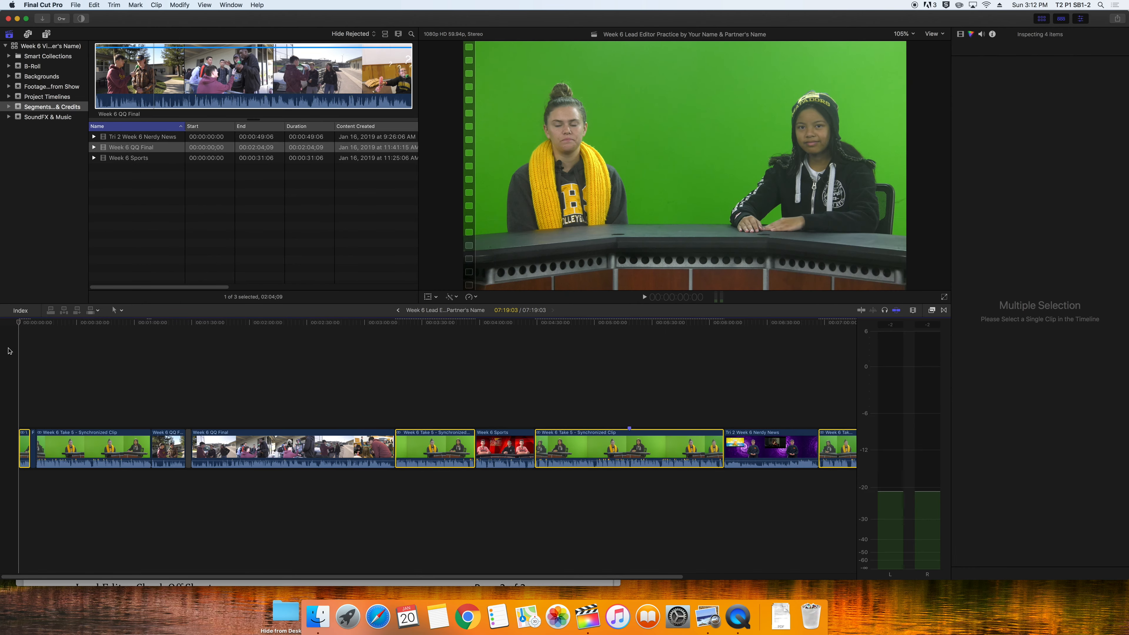
Preview the Keyer effect and apply it to the four selected Take 5 clips
mouse_move(18, 323)
mouse_down()
mouse_move(264, 345)
mouse_move(414, 343)
mouse_move(832, 404)
mouse_move(5, 331)
mouse_up()
click(932, 310)
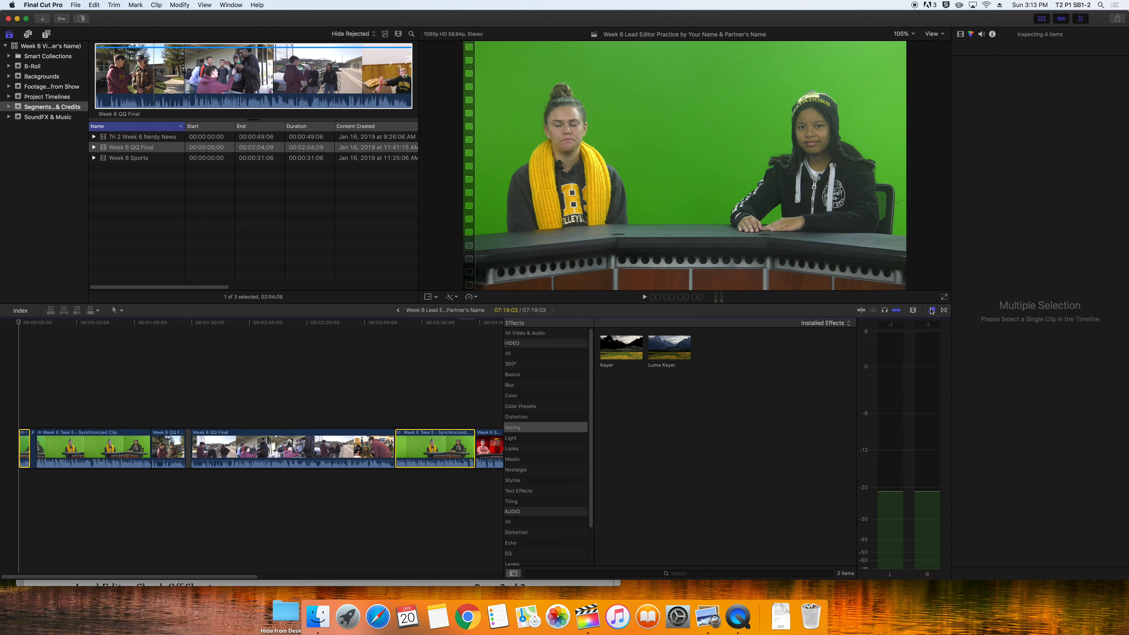
click(621, 347)
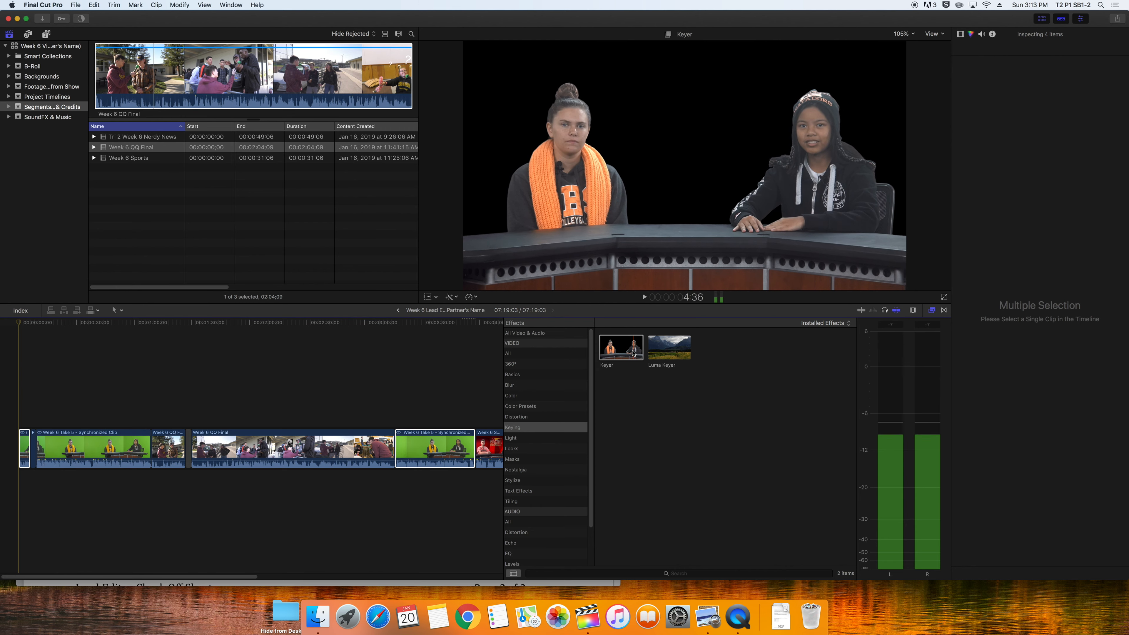
key(space)
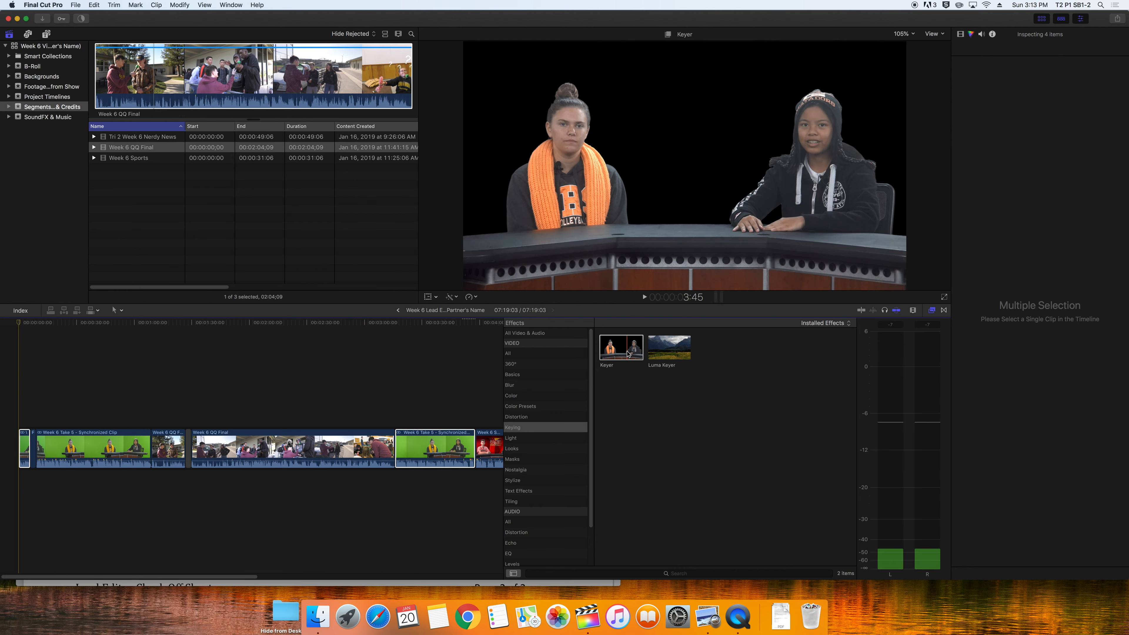
click(21, 322)
drag(625, 351, 24, 452)
click(29, 324)
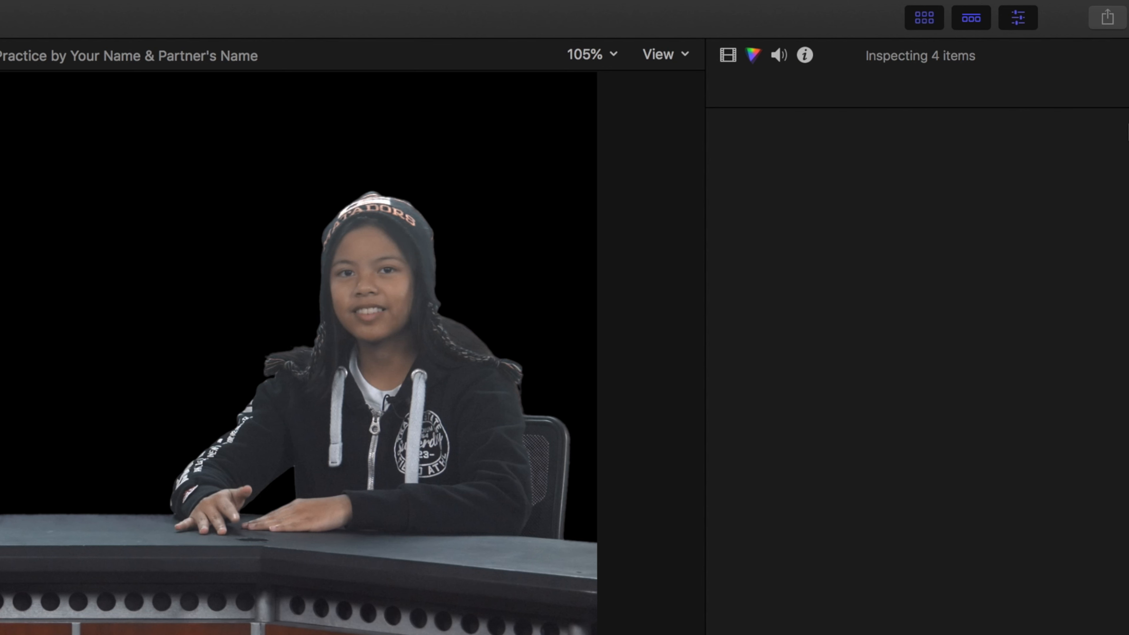
Try the Keyer Strength at 33.5%, restore it to 100%, and set Fill Holes to 1.18 in matte view
click(730, 56)
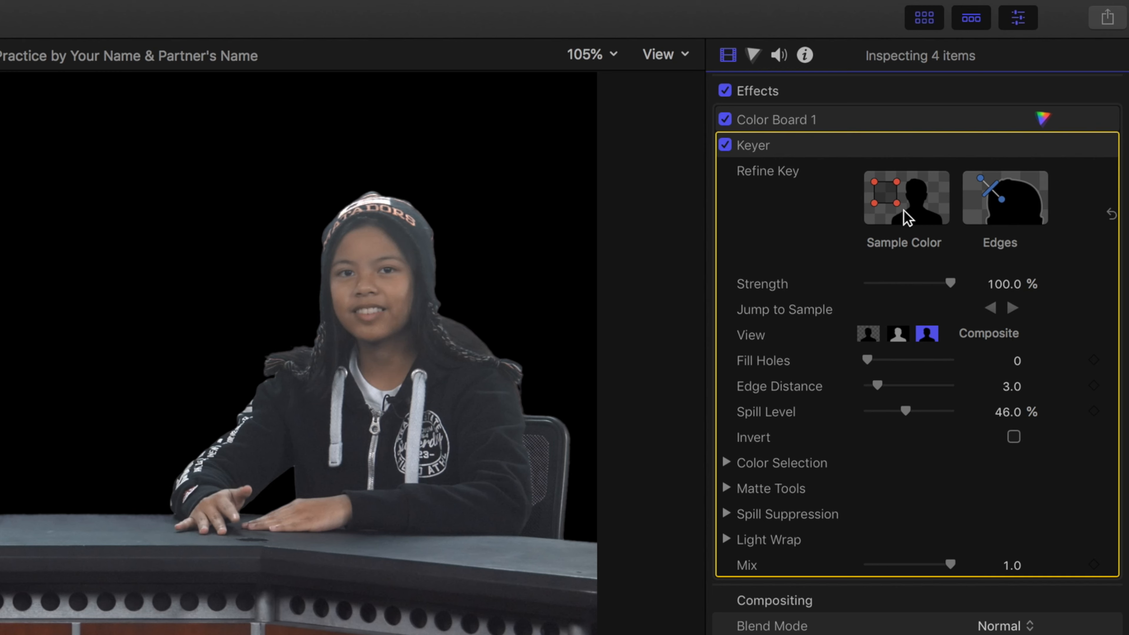
drag(951, 287, 896, 288)
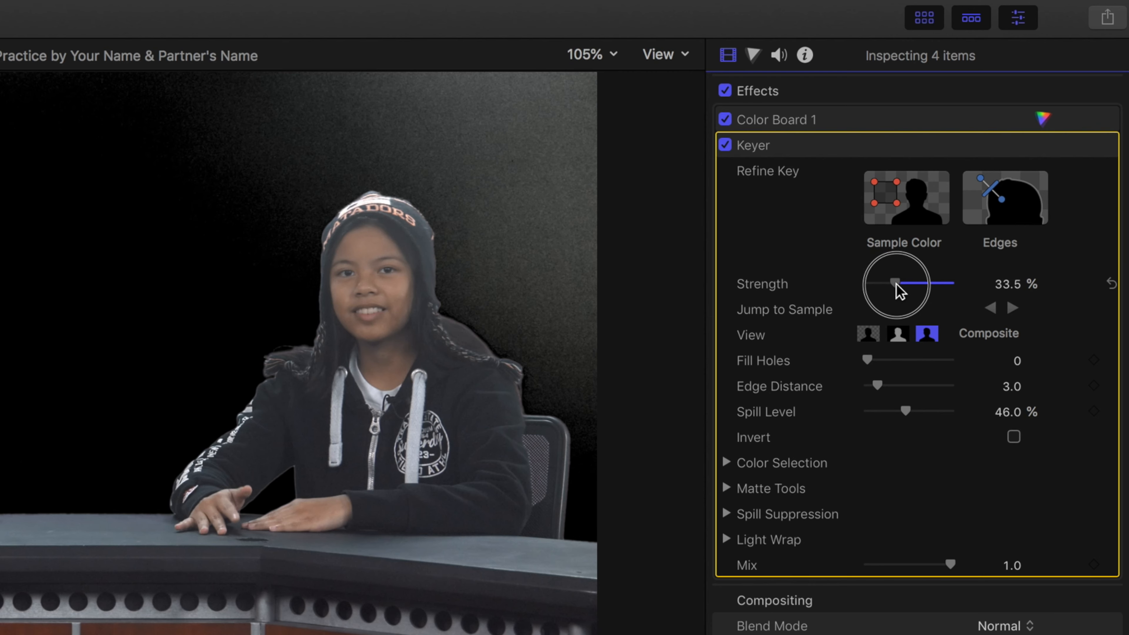
drag(896, 287, 961, 292)
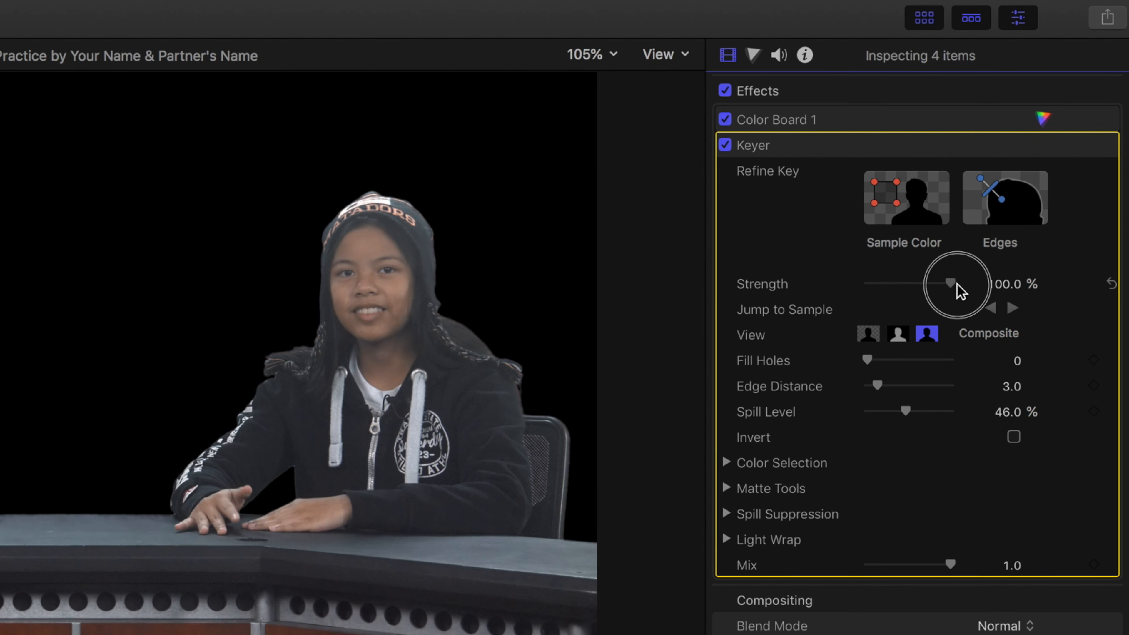
click(899, 340)
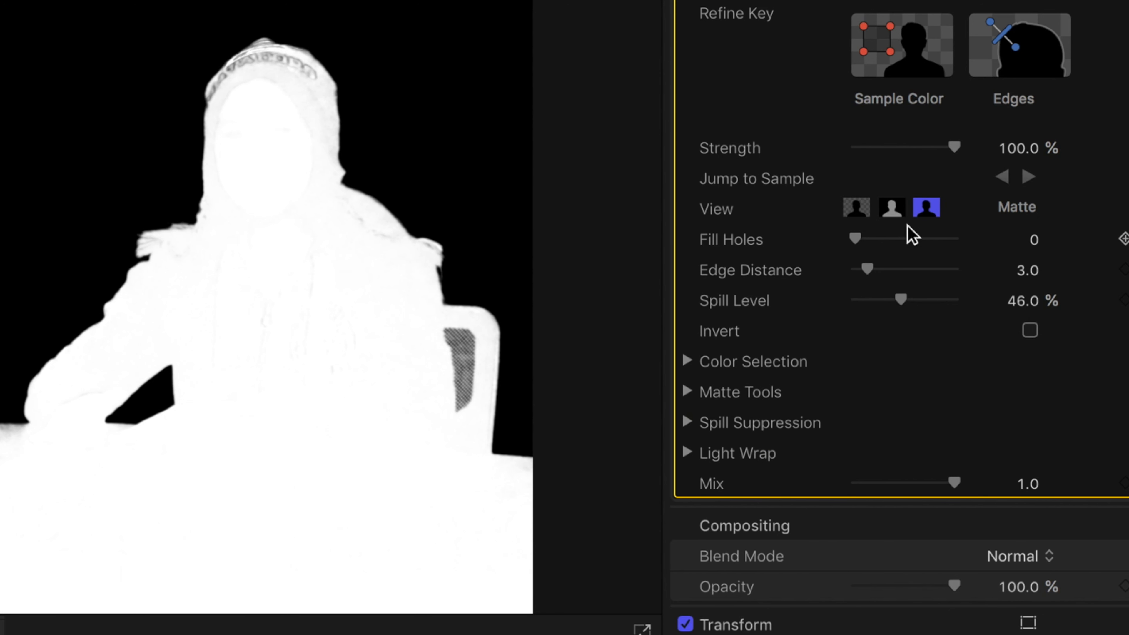
drag(858, 241, 875, 249)
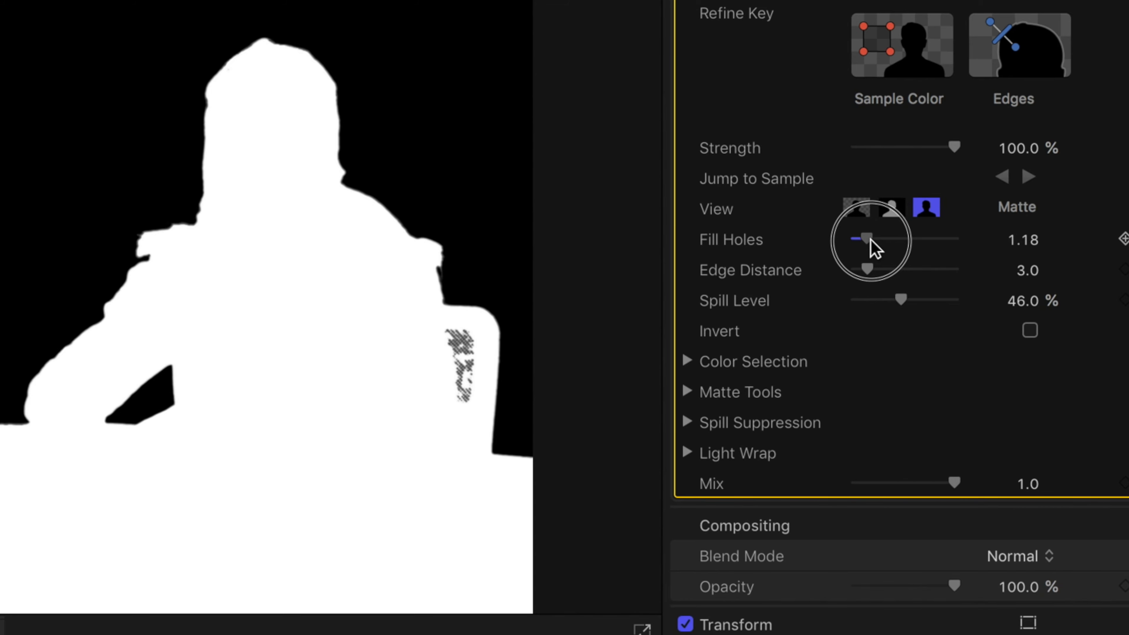
drag(871, 239, 871, 239)
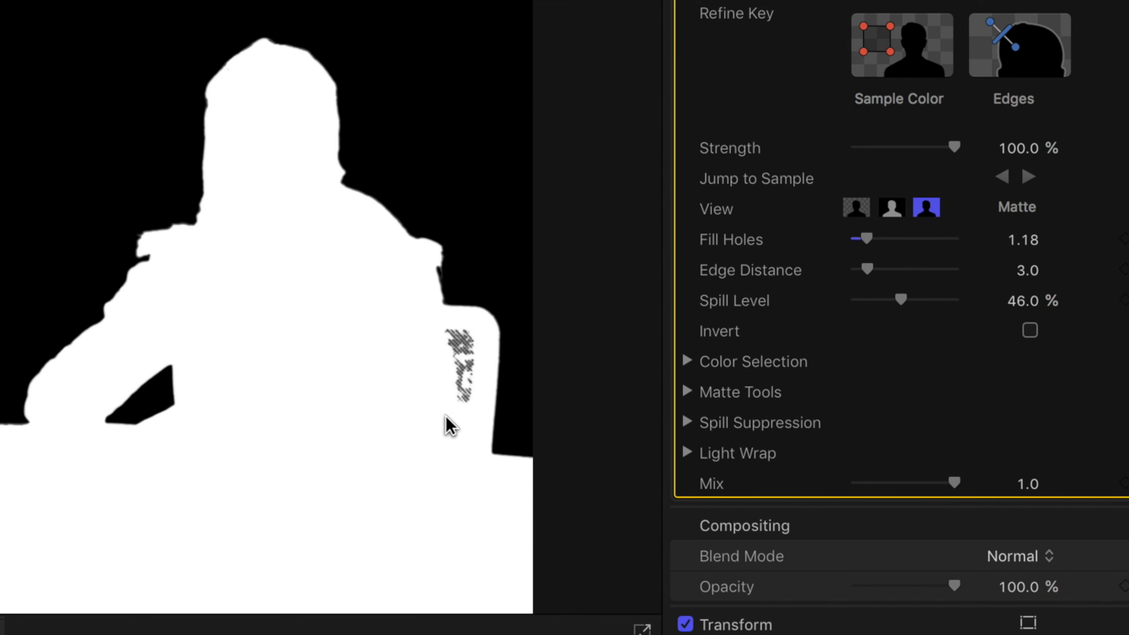